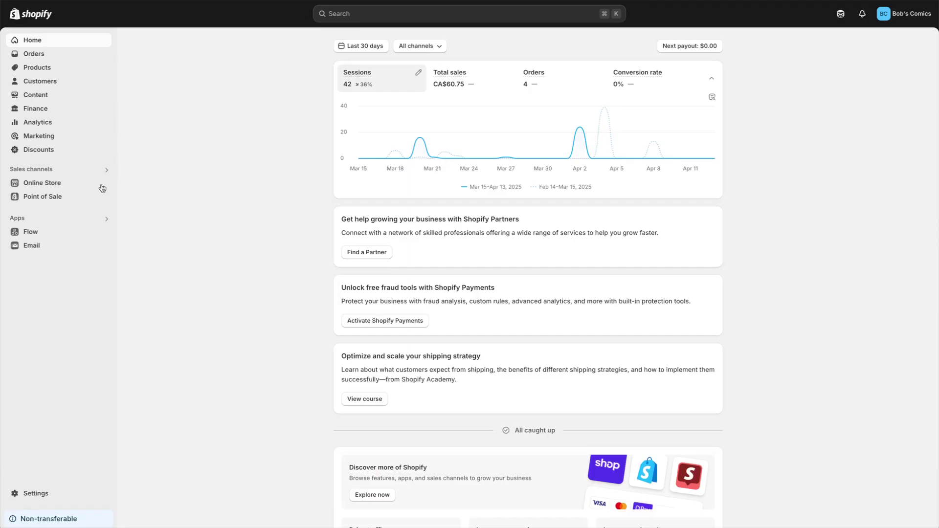
Step: Open the Manage Comics app and bring up its settings
left_click(66, 219)
left_click(386, 52)
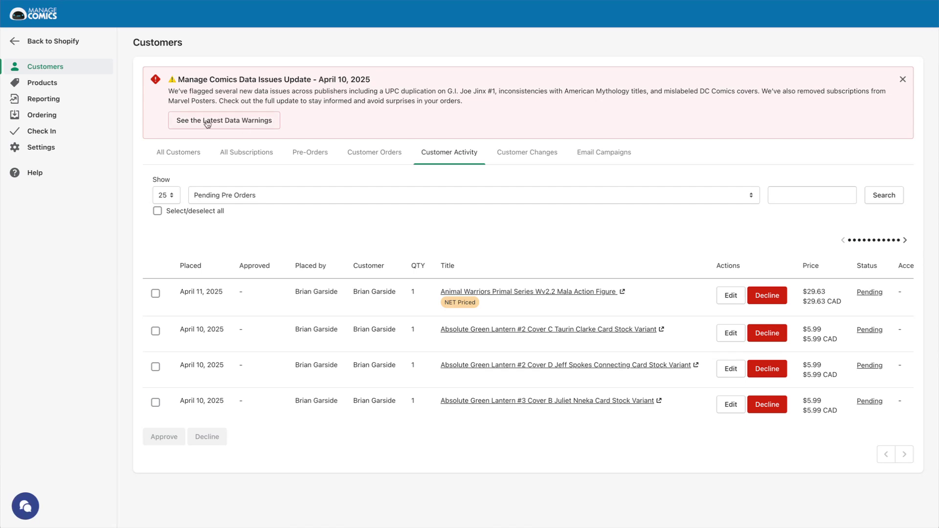
left_click(44, 151)
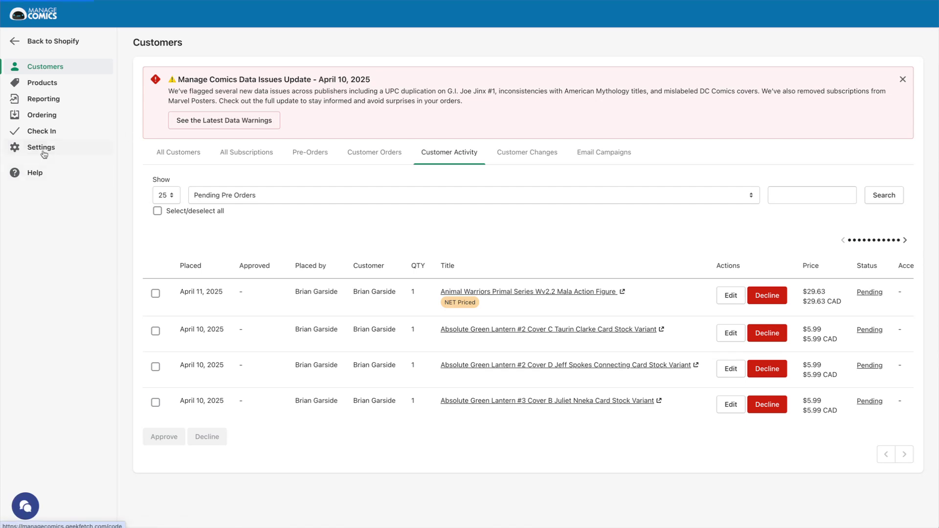
left_click(483, 192)
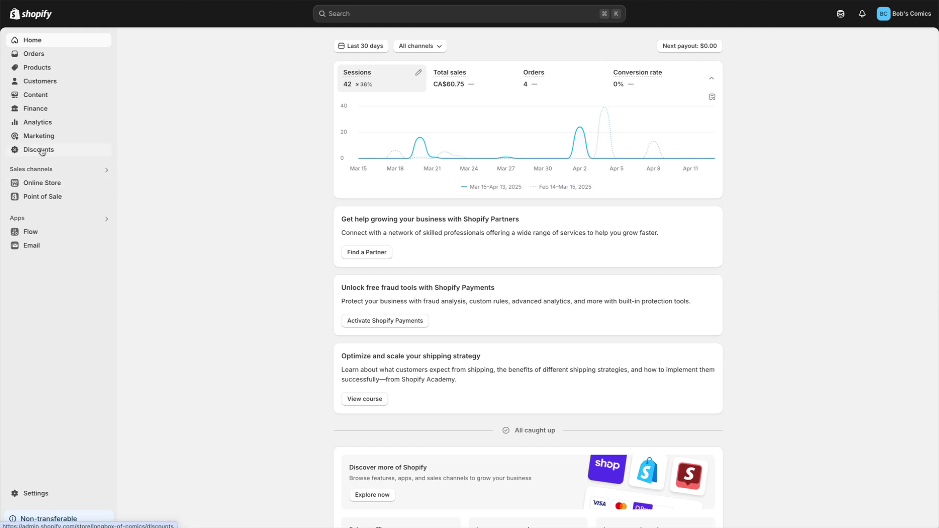
Step: Open the Subscriptions page from the online store's pages for editing
left_click(42, 183)
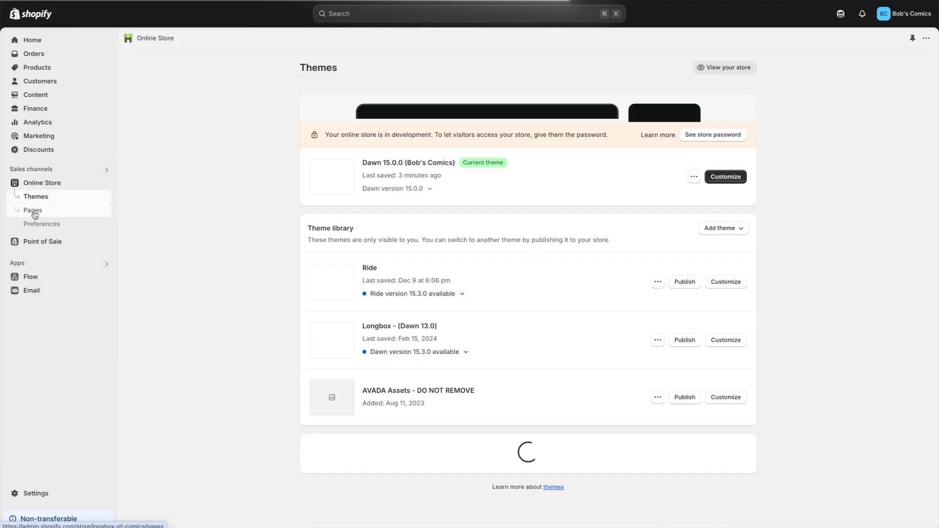
left_click(33, 211)
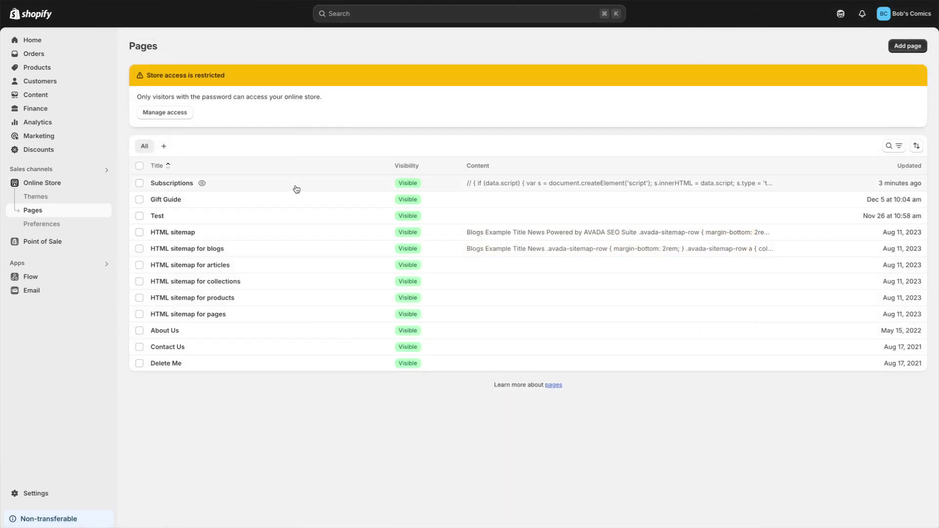
left_click(364, 186)
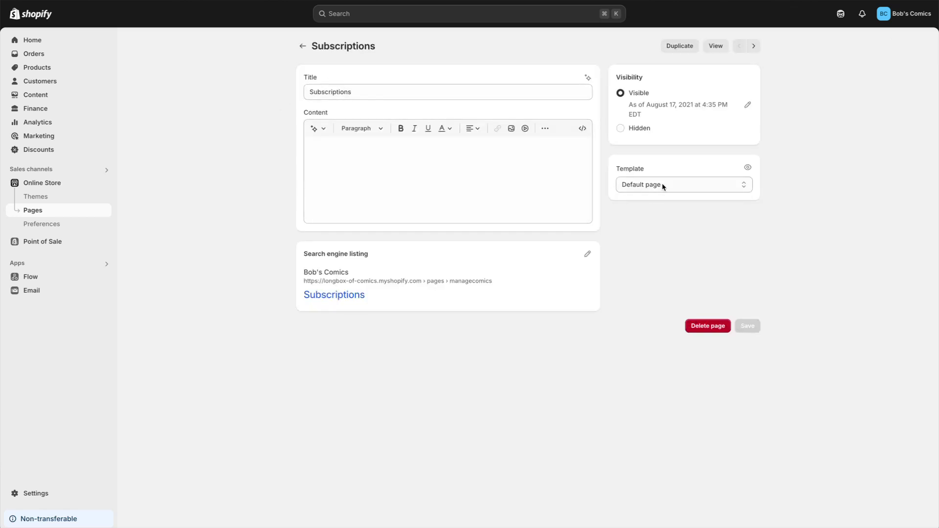
left_click(667, 183)
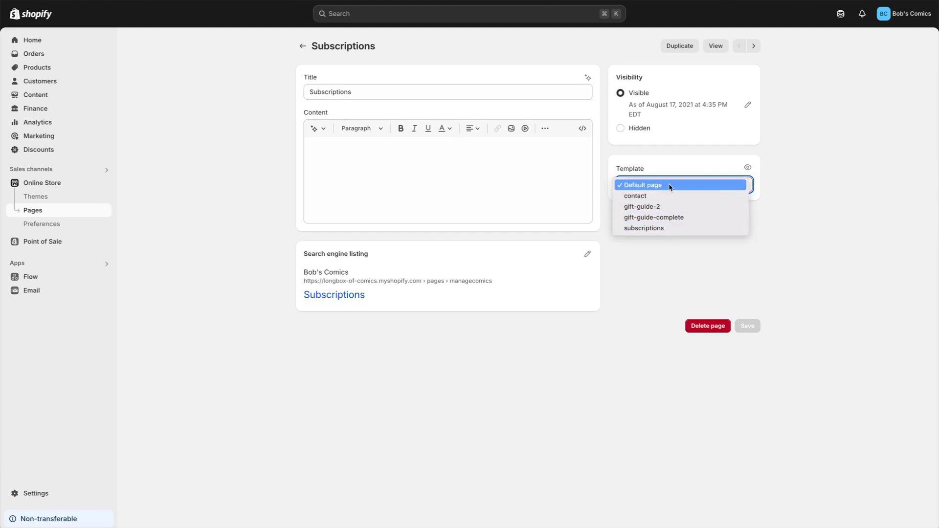
left_click(651, 227)
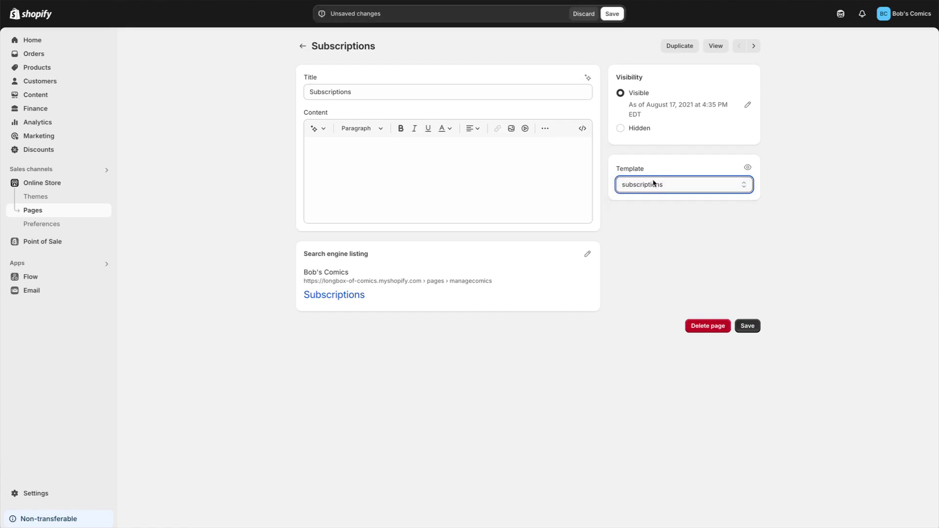
left_click(587, 21)
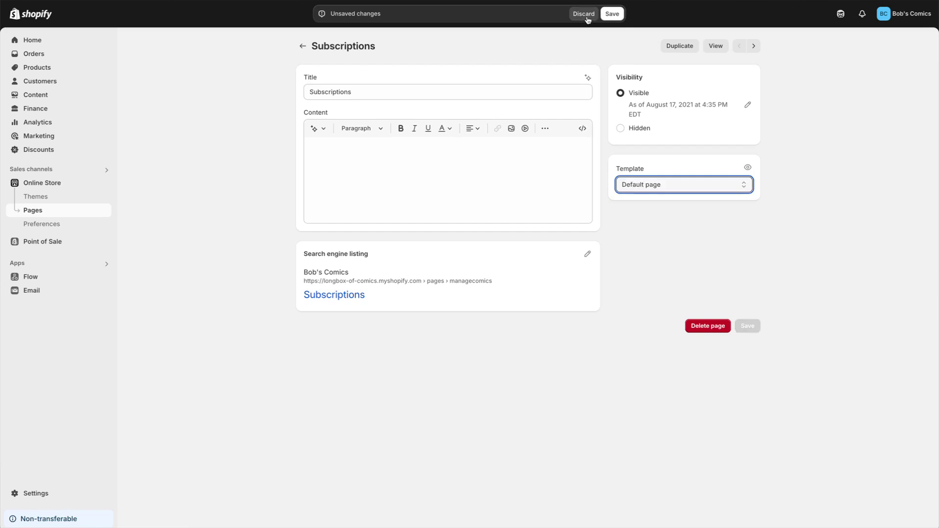
left_click(664, 187)
left_click(664, 186)
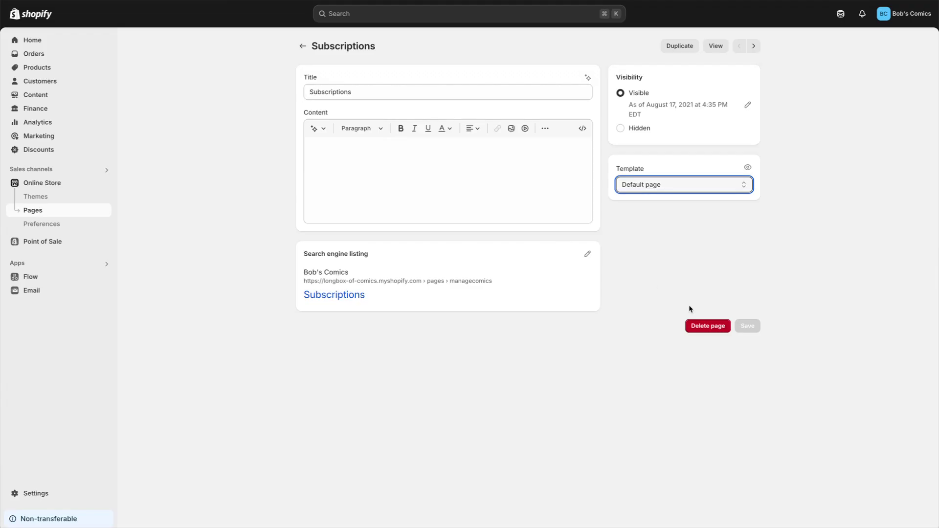
left_click(751, 332)
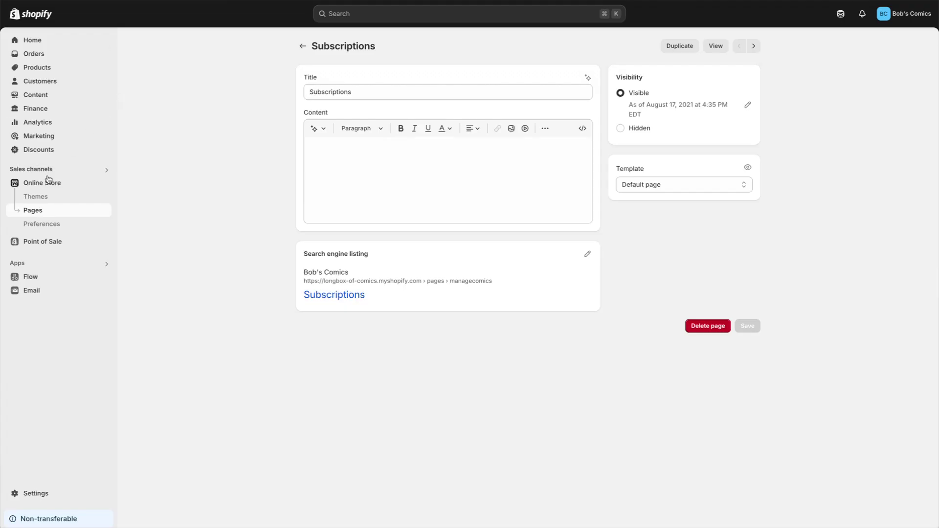
Step: Customize the current Dawn theme's Default page template by unhiding its Page section, and save the template
left_click(48, 200)
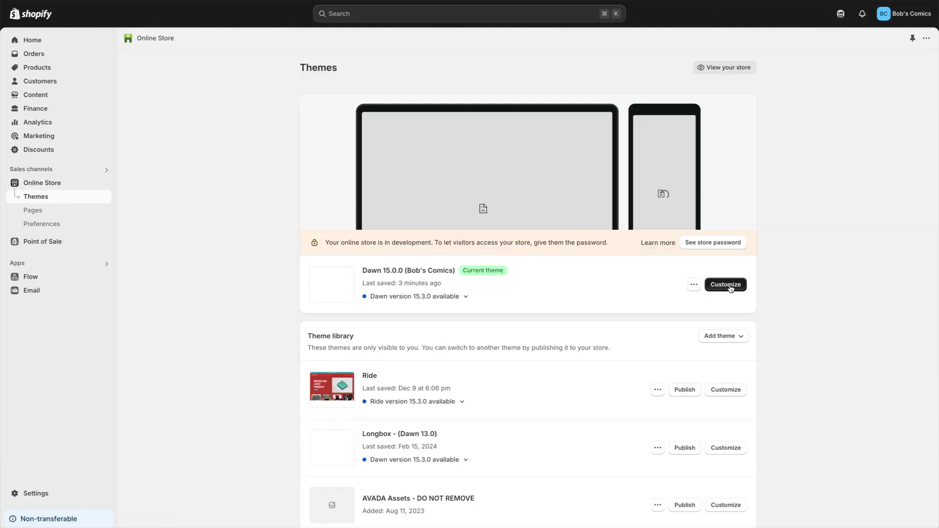
left_click(727, 286)
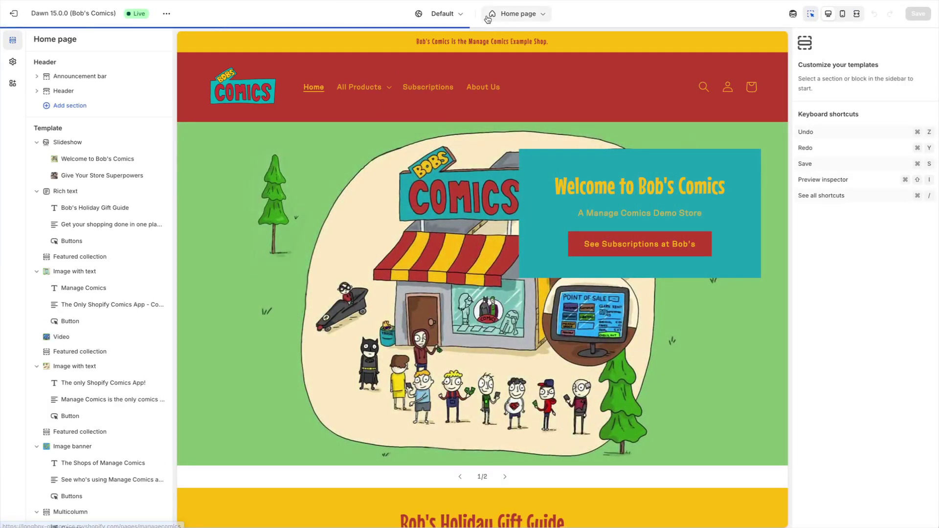
left_click(514, 18)
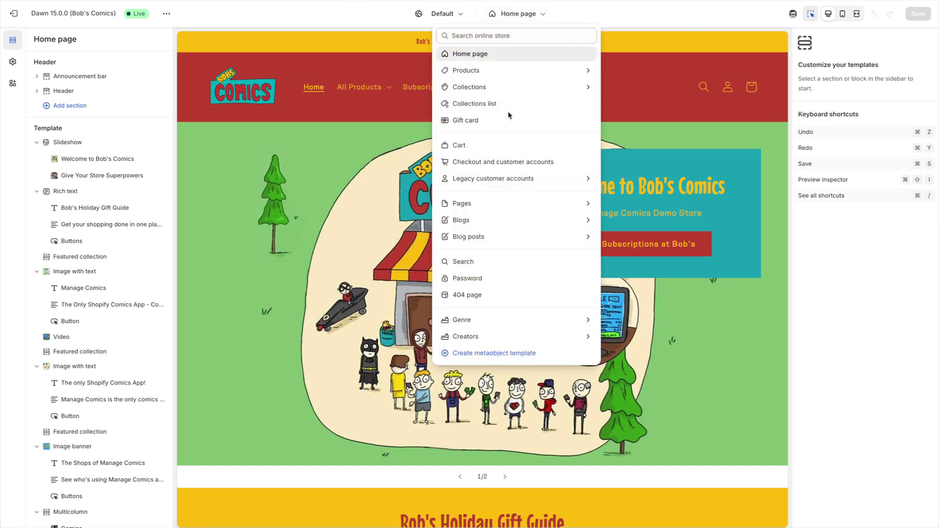
left_click(491, 209)
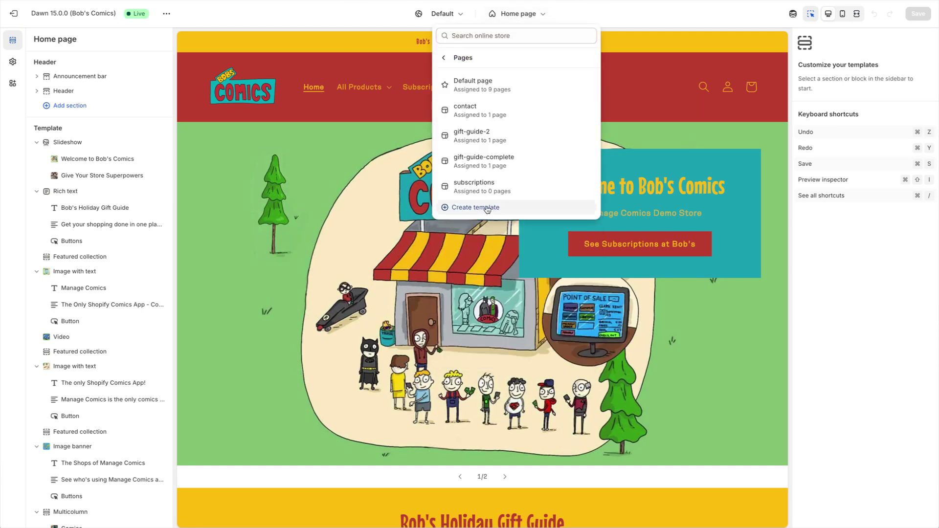
left_click(479, 87)
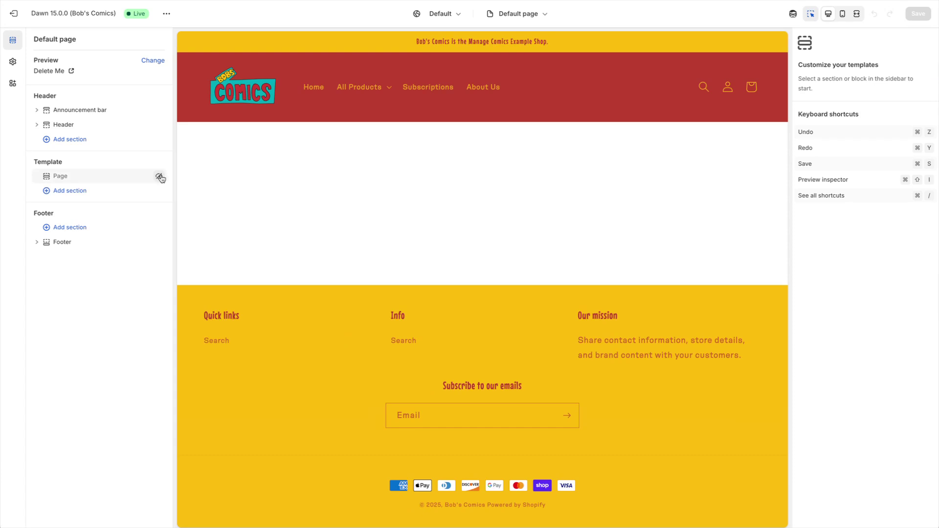
left_click(159, 177)
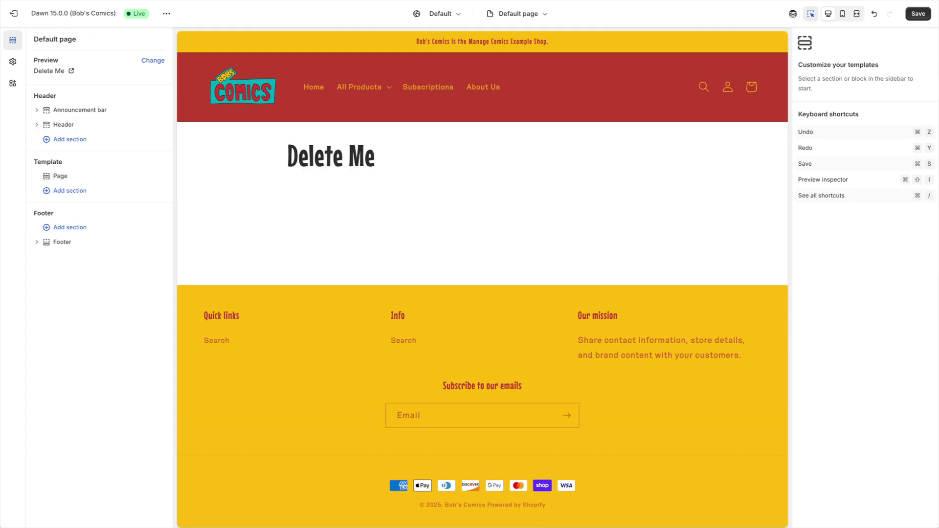
left_click(918, 13)
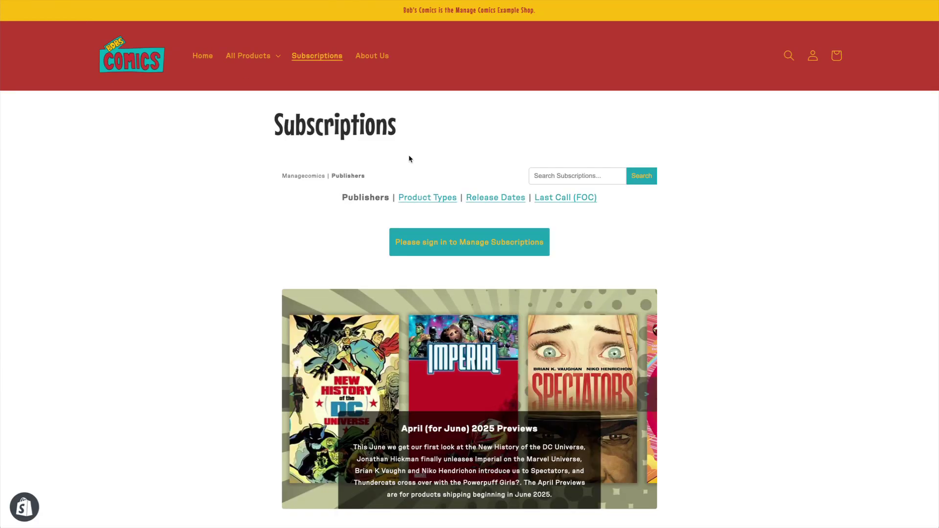
Step: Review the full length of the storefront's Subscriptions page
scroll(409, 155, "down", 2)
scroll(409, 158, "down", 10)
scroll(436, 173, "up", 12)
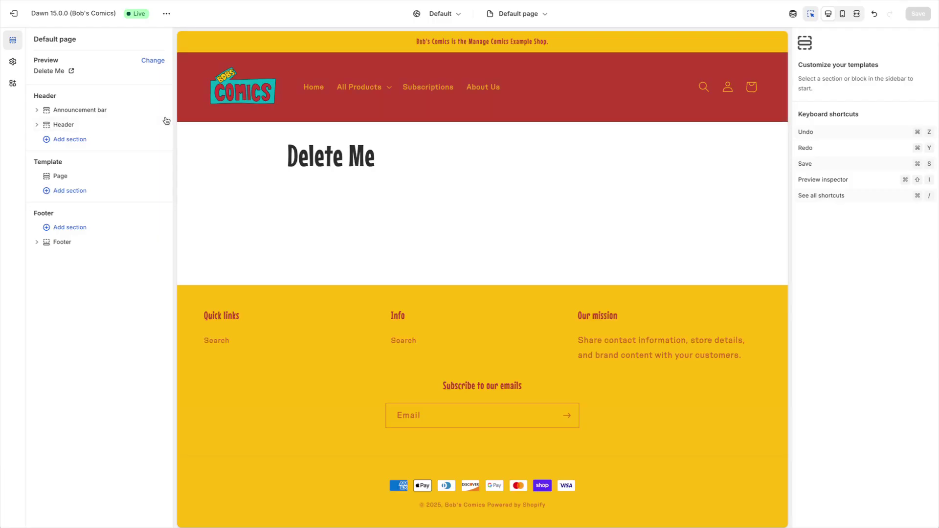
Step: Create a new page template named Manage Comics based on Default page
left_click(519, 14)
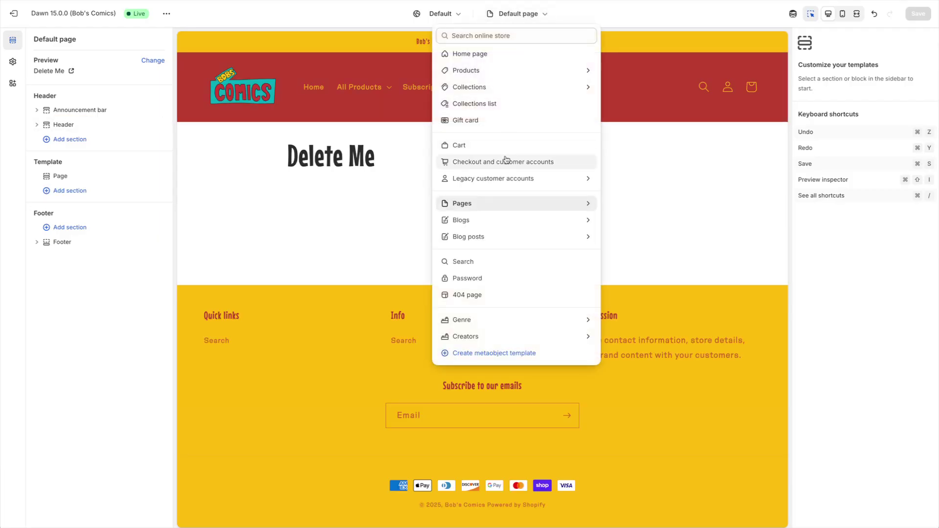
left_click(504, 205)
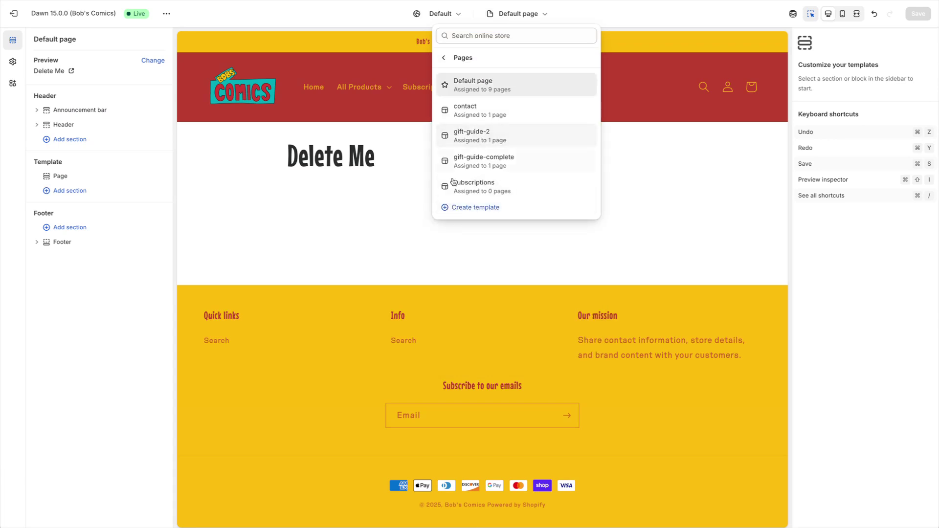
left_click(484, 209)
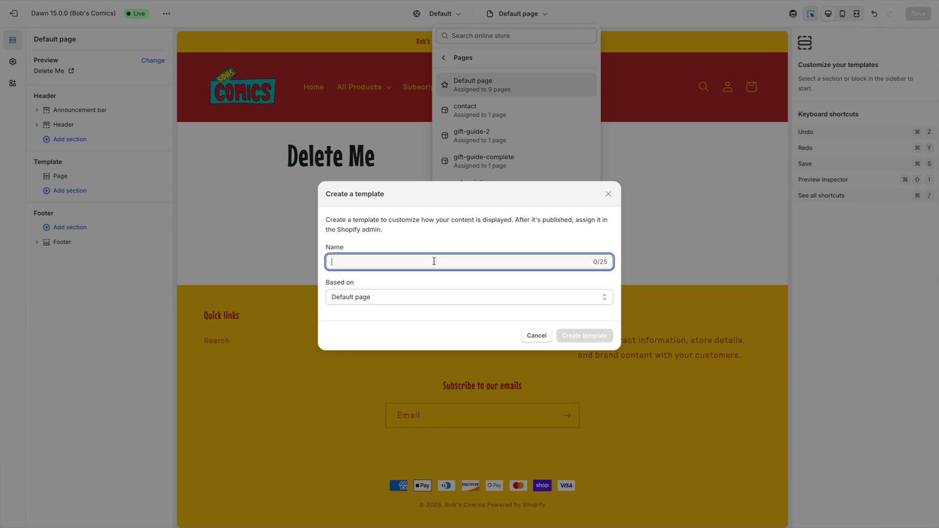
type("Manage Comics")
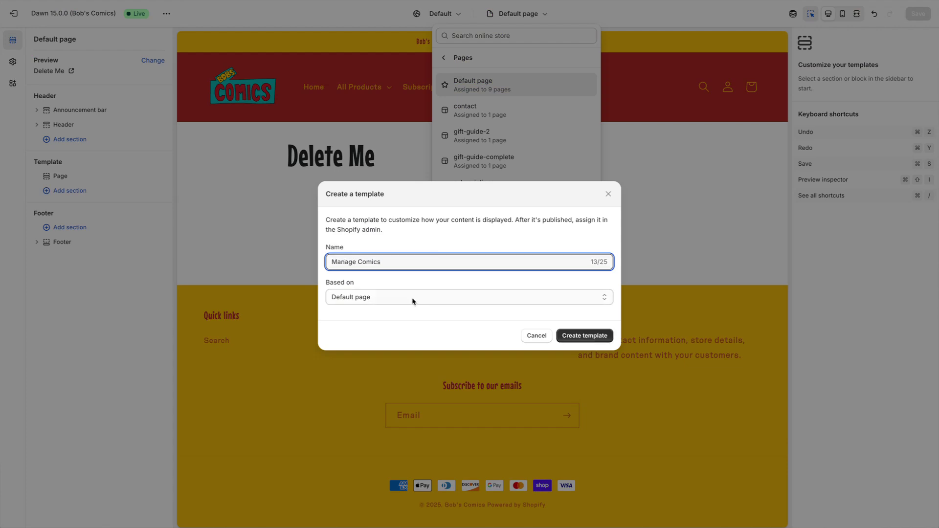
left_click(599, 332)
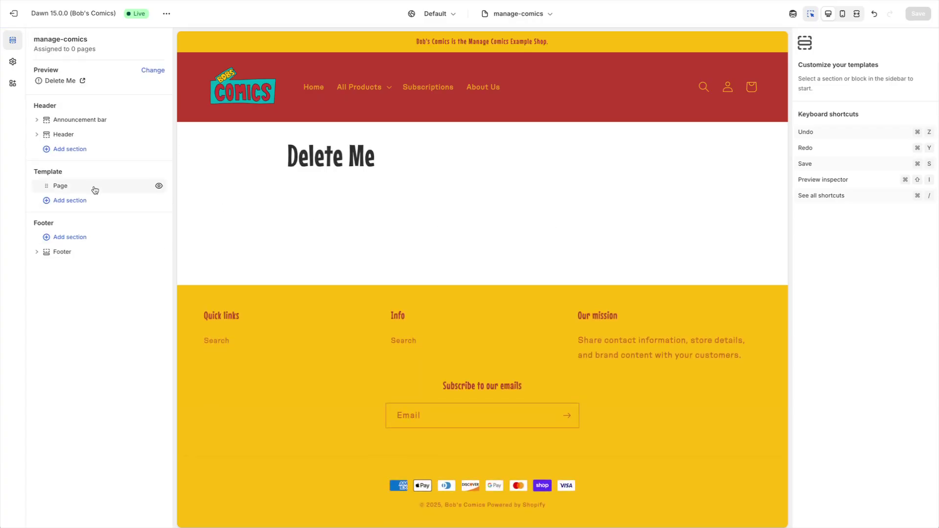
Step: Add a Custom Liquid section under the Page section of the manage-comics template and open its Liquid code field
left_click(69, 186)
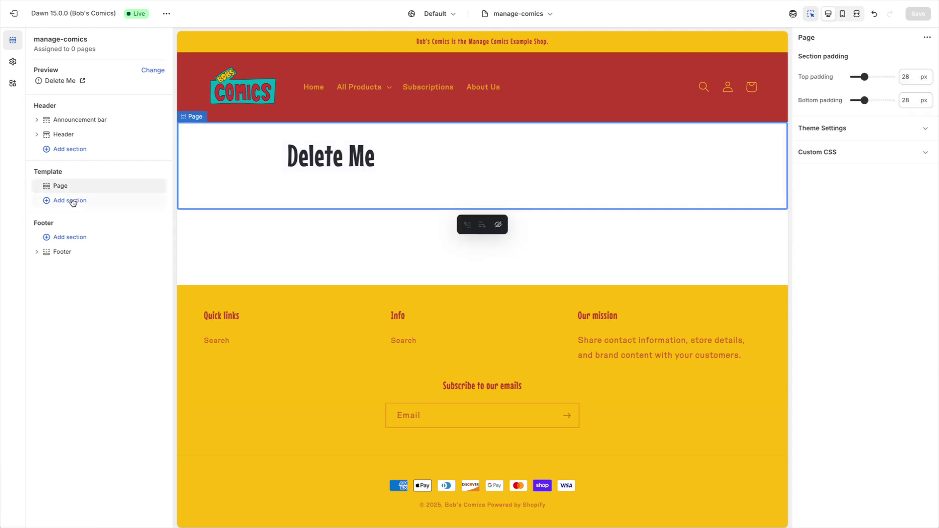
left_click(110, 202)
scroll(250, 260, "down", 3)
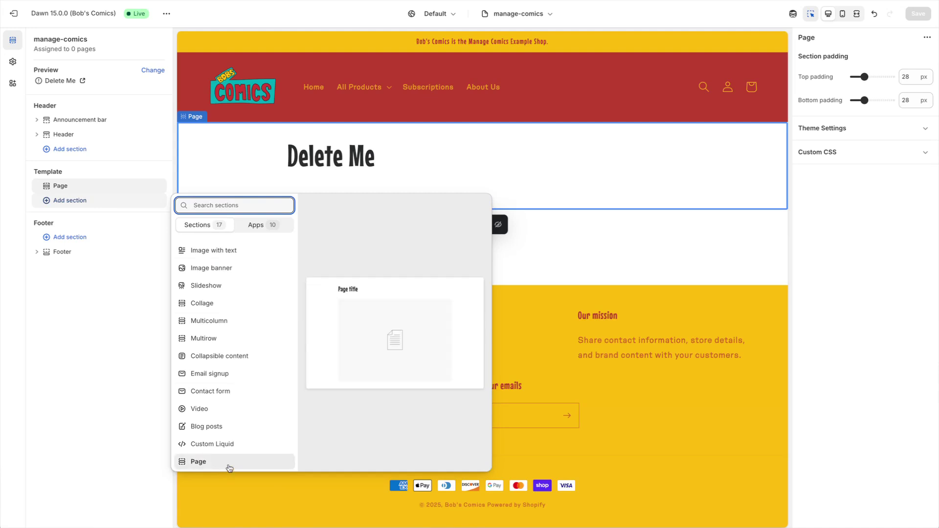
left_click(226, 445)
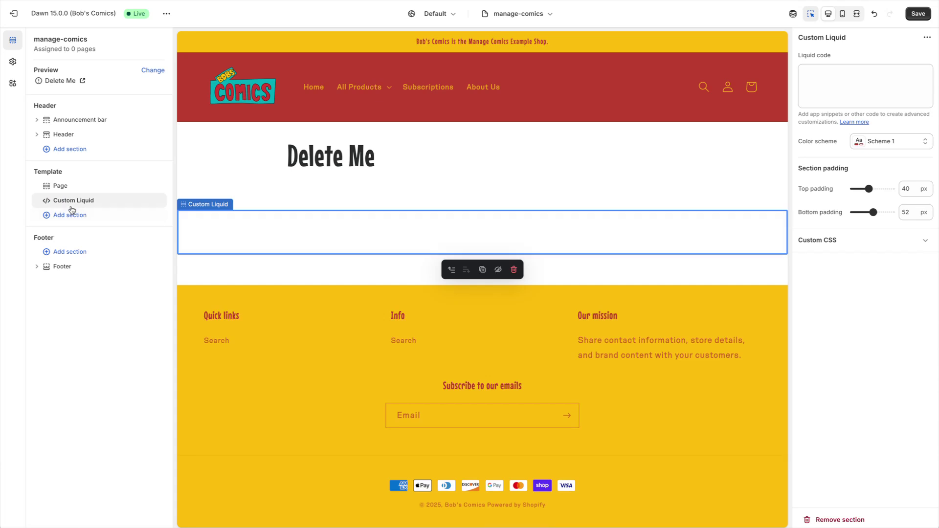
left_click(846, 89)
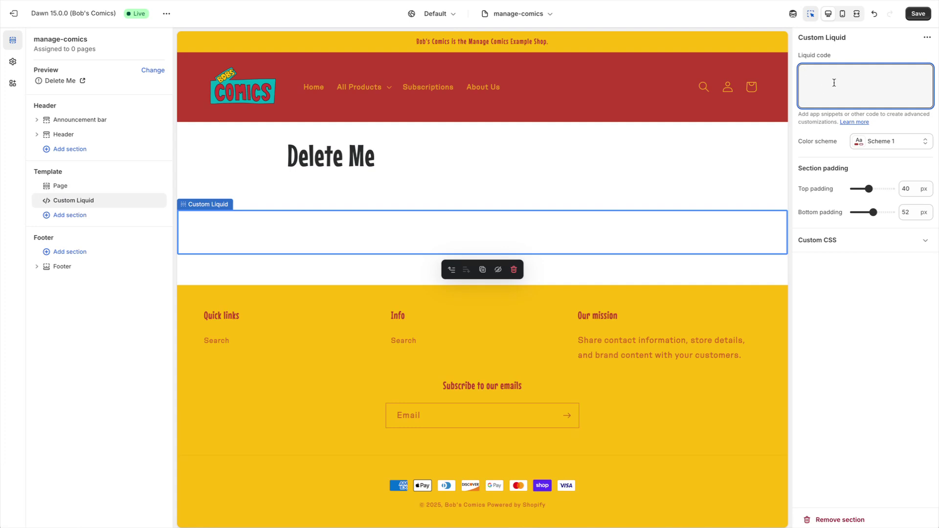
Step: Preview the template on the About Us page and examine the Custom Liquid section's managecomics div and title-hiding style code
left_click(477, 87)
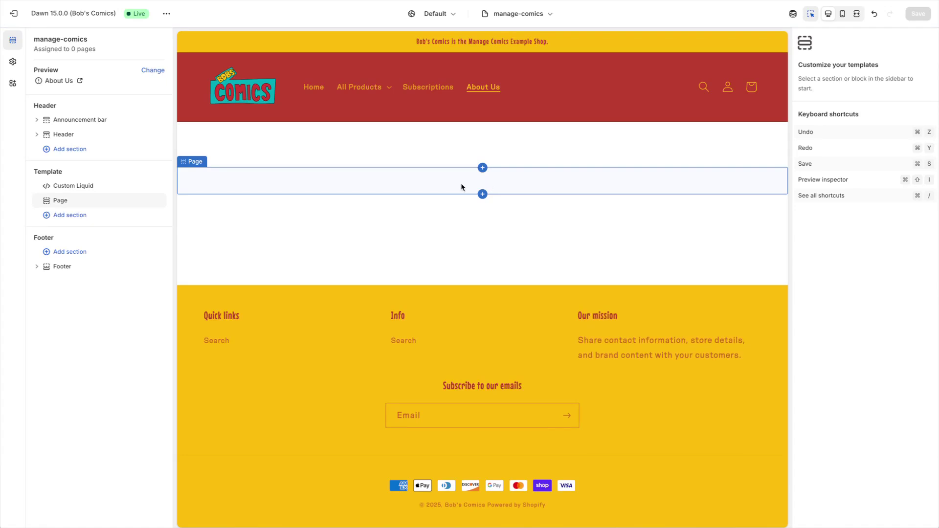
left_click(69, 185)
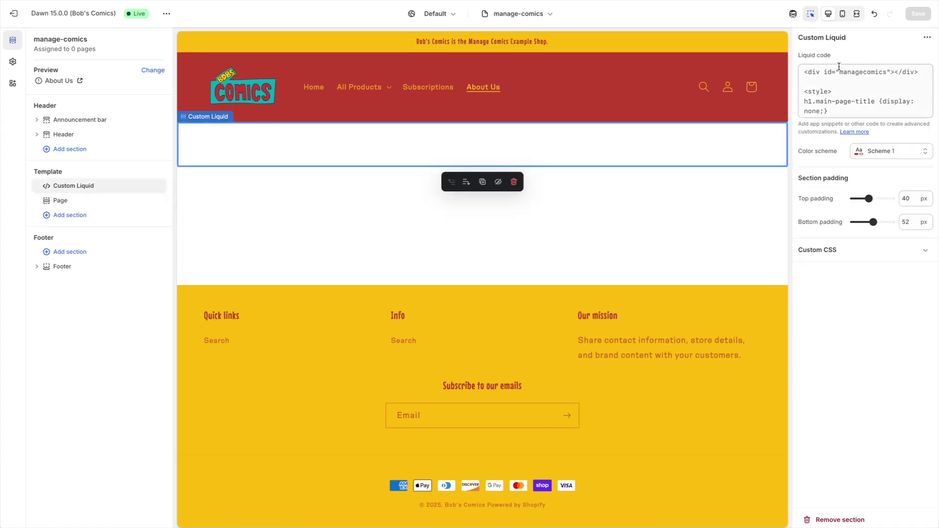
left_click_drag(804, 72, 911, 72)
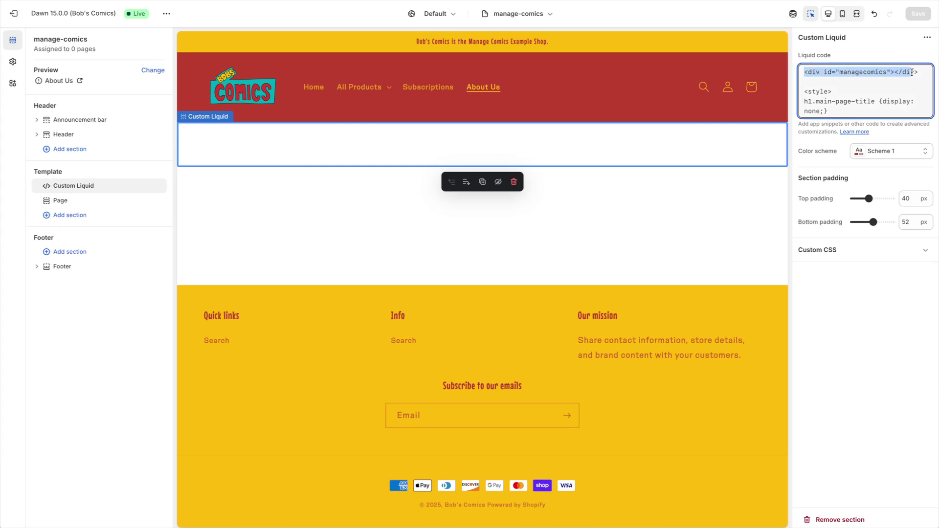
left_click(859, 74)
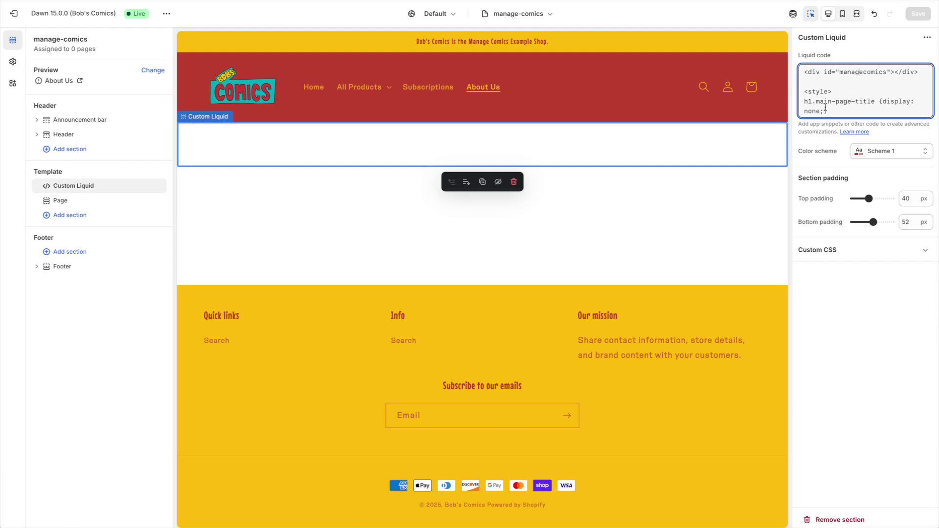
scroll(829, 101, "down", 2)
scroll(829, 101, "up", 2)
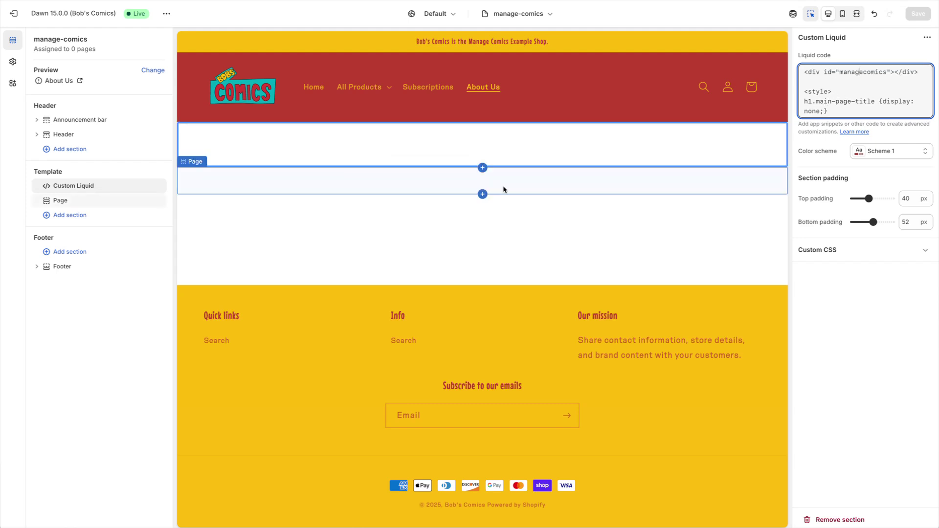
Step: Add an Image banner section to the manage-comics template and move it above the Custom Liquid section
left_click(69, 215)
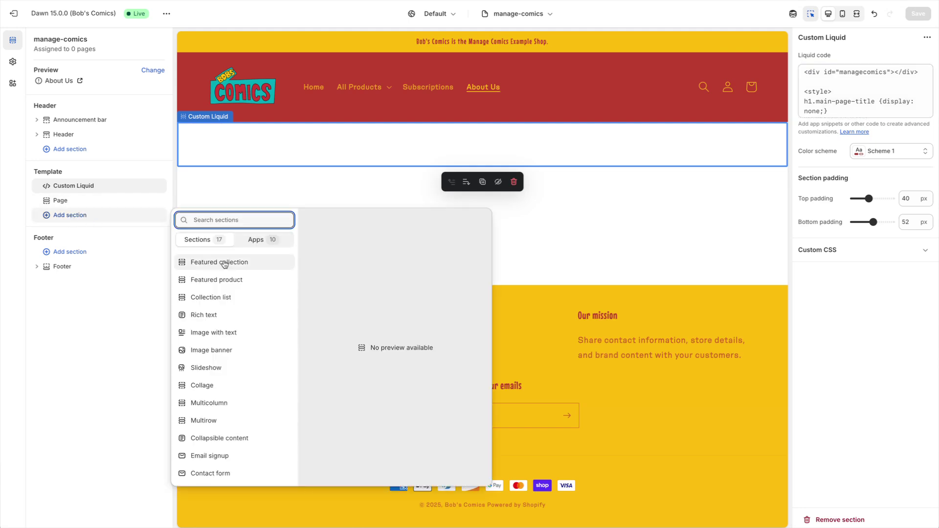
scroll(258, 296, "down", 1)
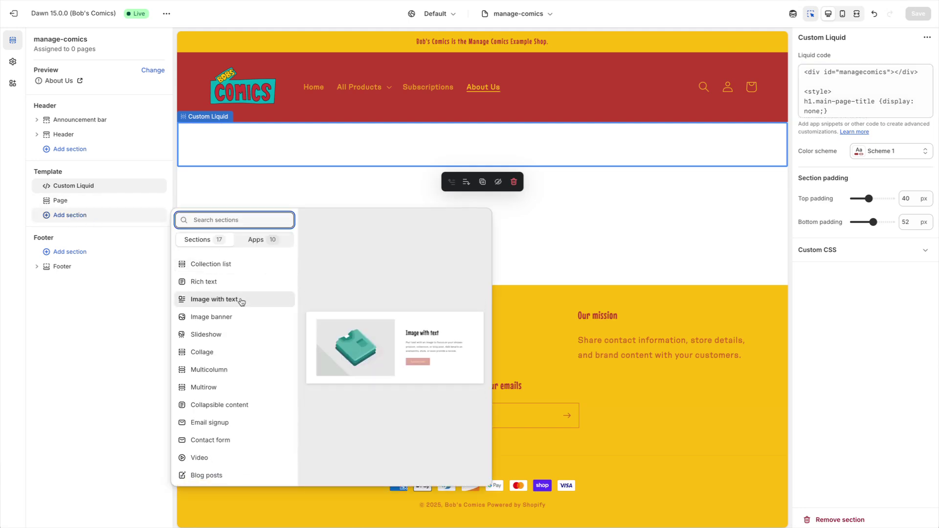
left_click(222, 318)
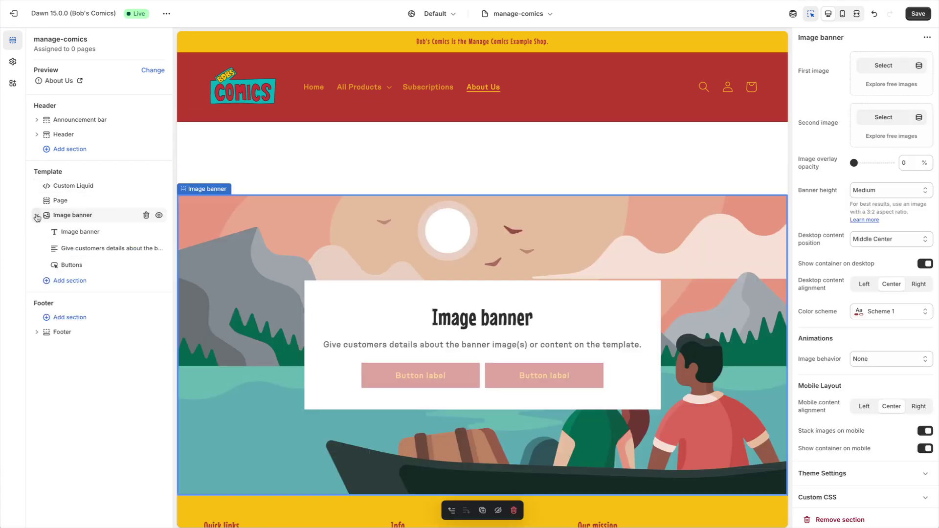
left_click_drag(37, 217, 40, 185)
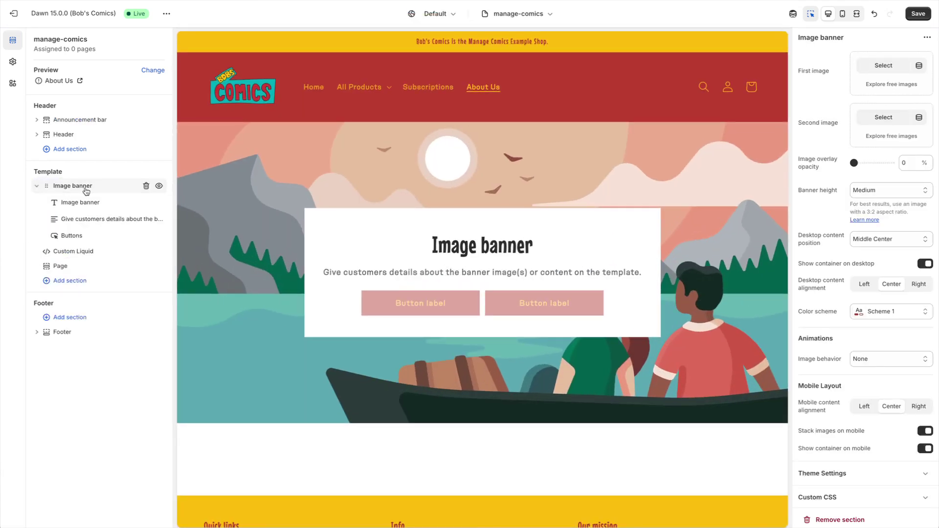
Step: Set the image banner's heading to "Subscriptions" and remove its description text and Buttons blocks
double_click(494, 247)
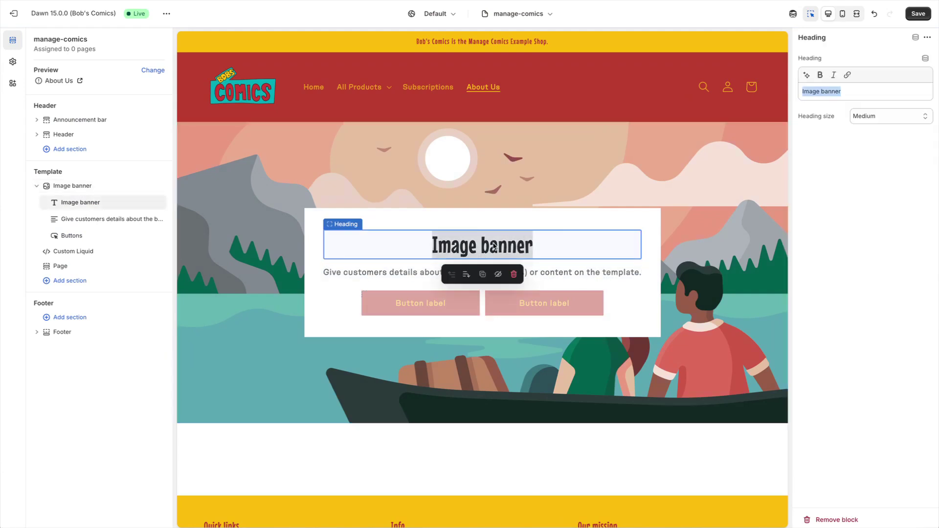
type("Subscriptions")
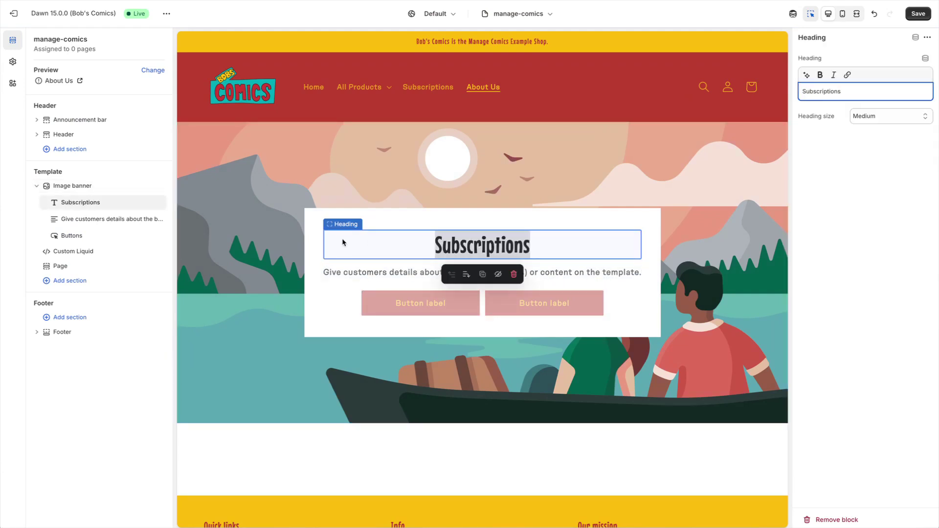
left_click(131, 219)
left_click(146, 219)
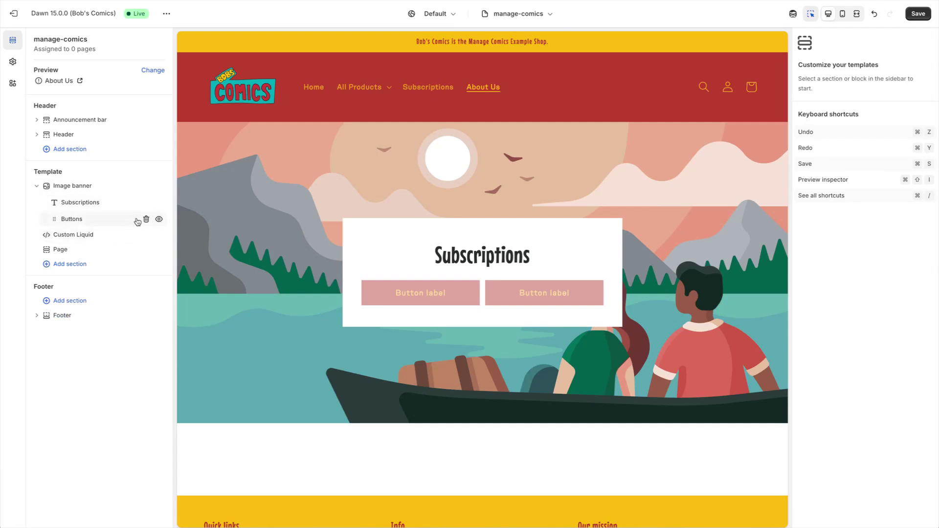
left_click(146, 218)
Step: Set the heading size of the banner's Subscriptions heading to Large
left_click(93, 203)
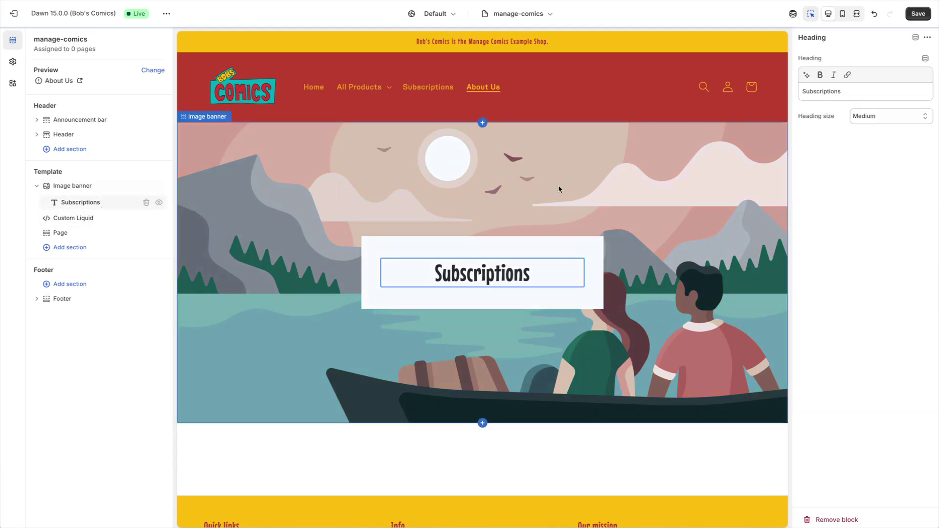
left_click(912, 116)
left_click(895, 131)
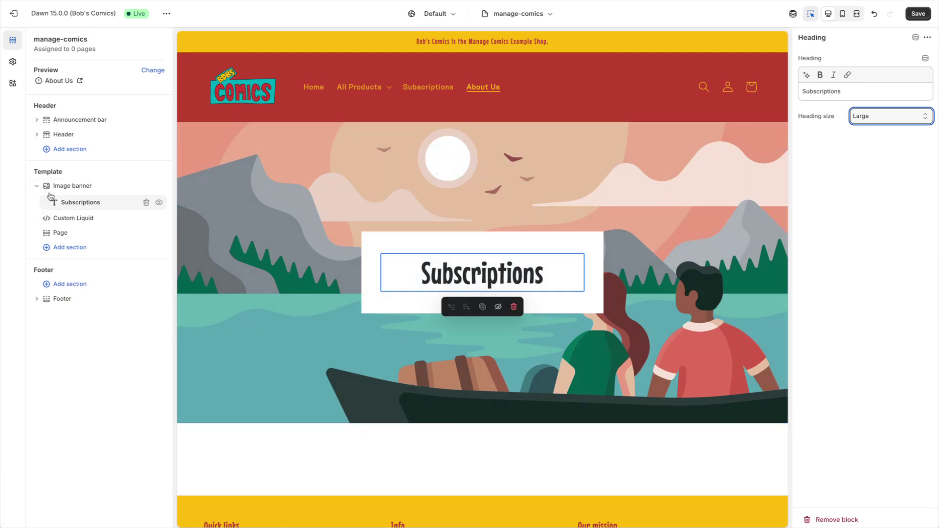
Step: Set the image banner's height to Small and use the Bob's Comics storefront illustration as its first image
left_click(68, 186)
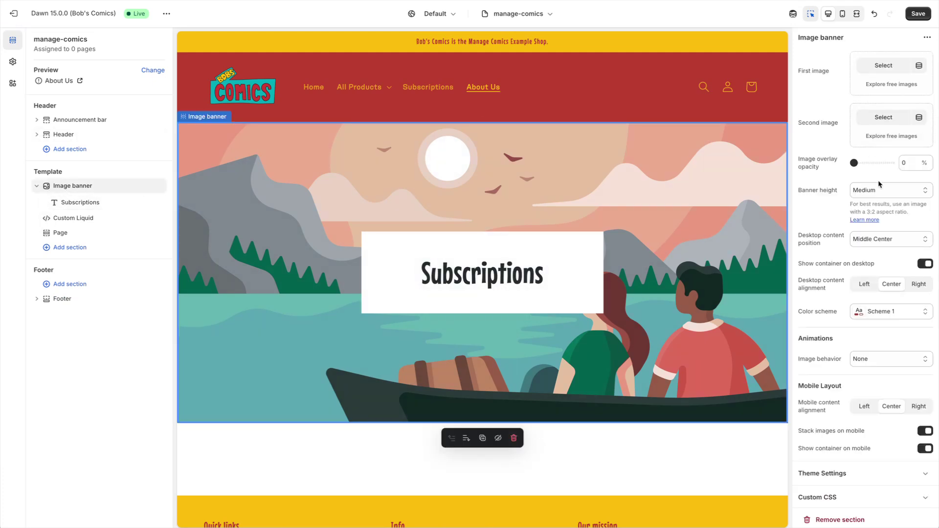
left_click(881, 192)
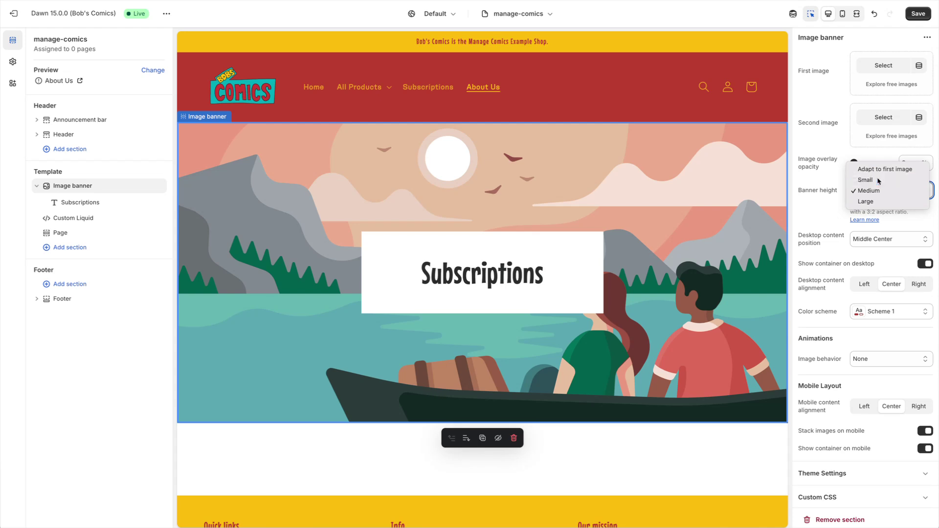
left_click(877, 179)
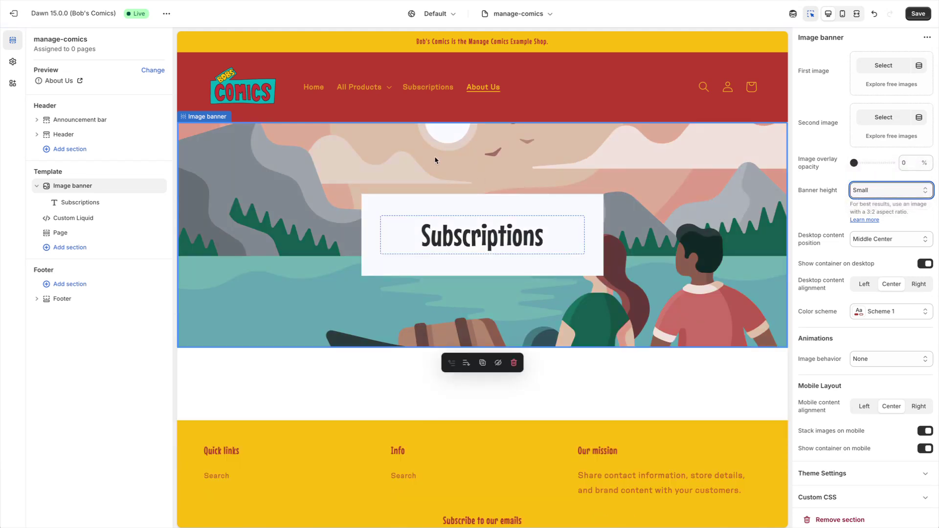
left_click(882, 66)
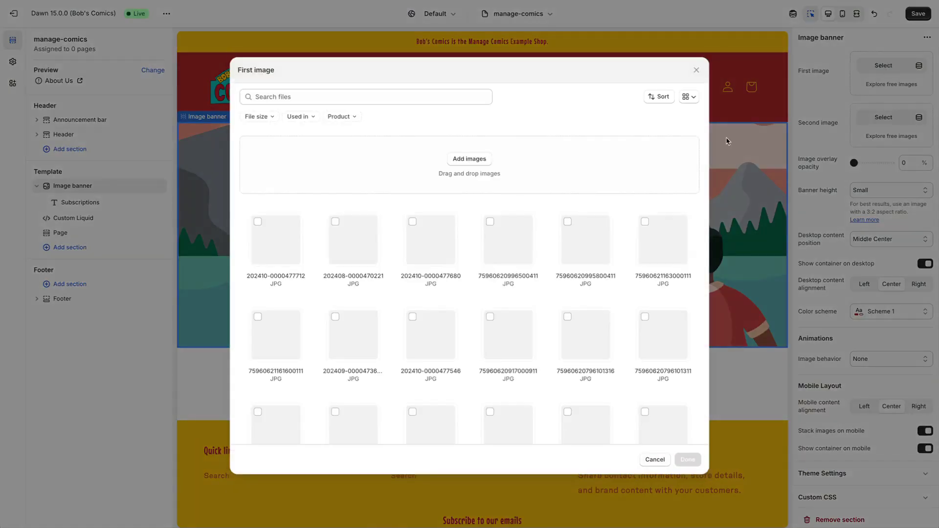
left_click(689, 462)
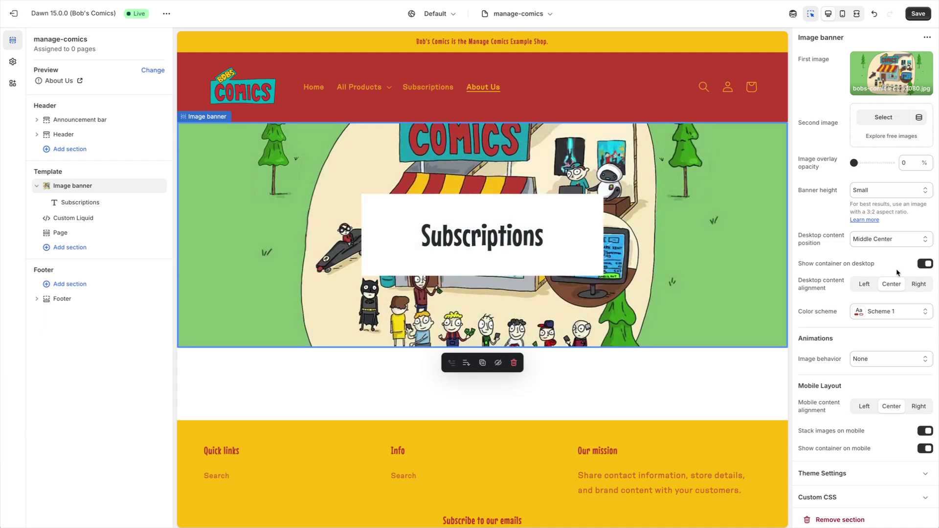
Step: Try Scheme 2 on the image banner, settle on color scheme Scheme 3, and save the template
scroll(897, 272, "down", 1)
left_click(898, 306)
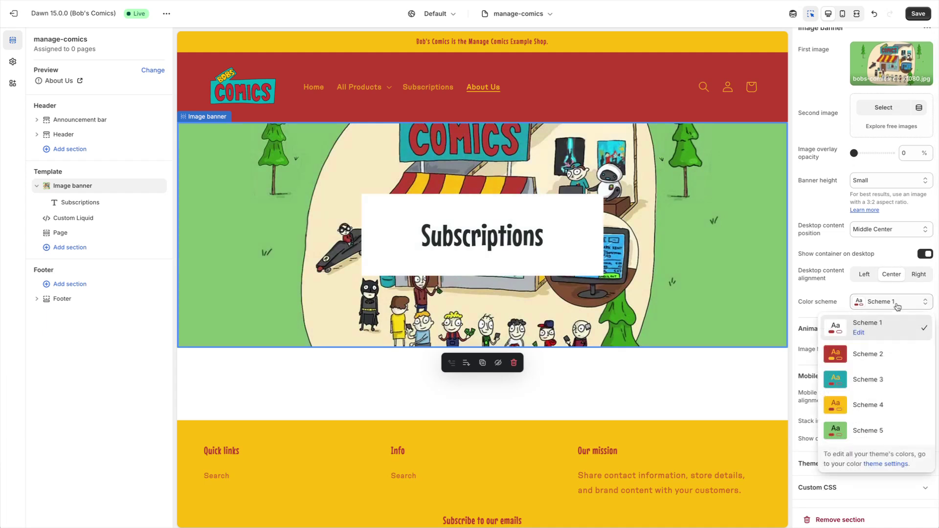
left_click(864, 353)
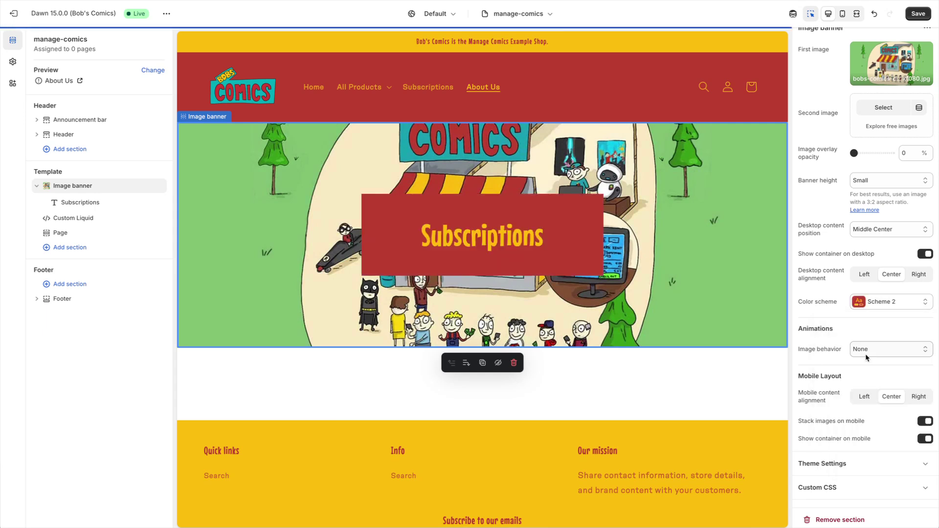
left_click(883, 304)
left_click(873, 377)
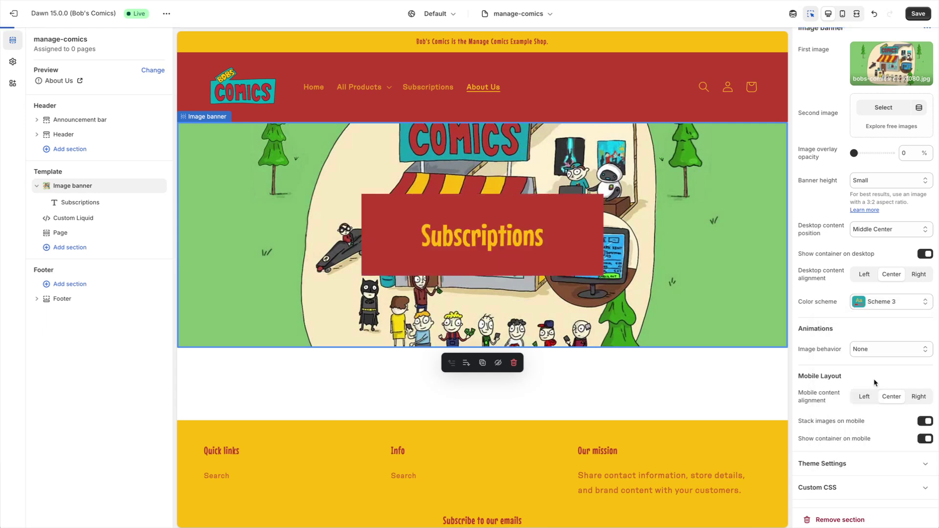
left_click(916, 14)
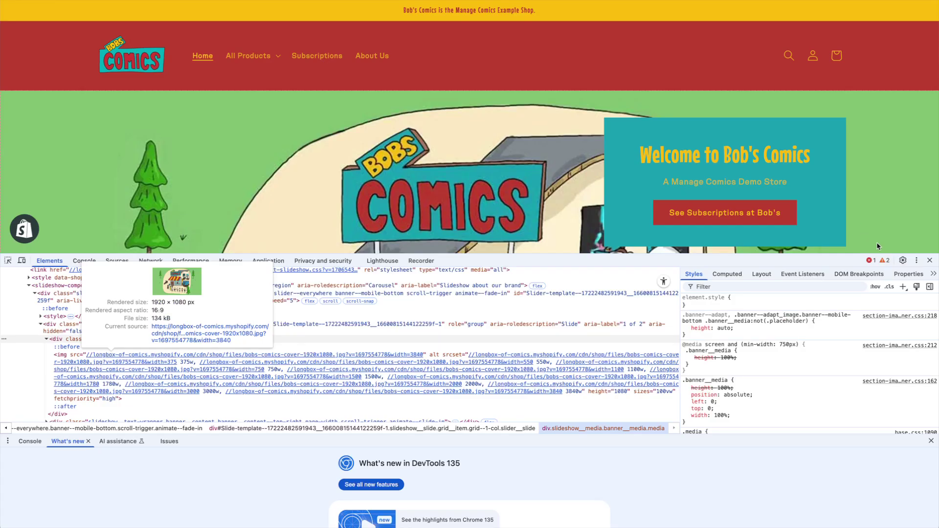
Step: Close the developer tools on the storefront and check the layout of the Subscriptions page
left_click(930, 261)
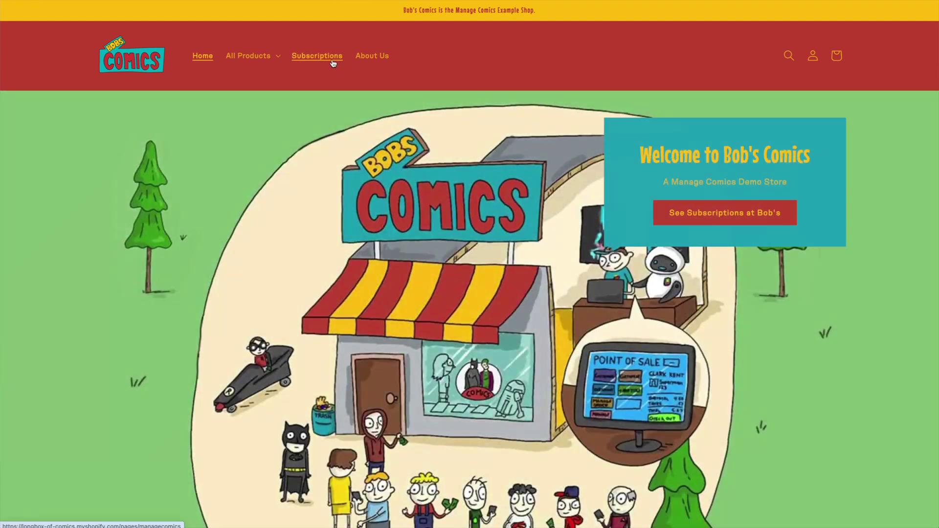
left_click(335, 57)
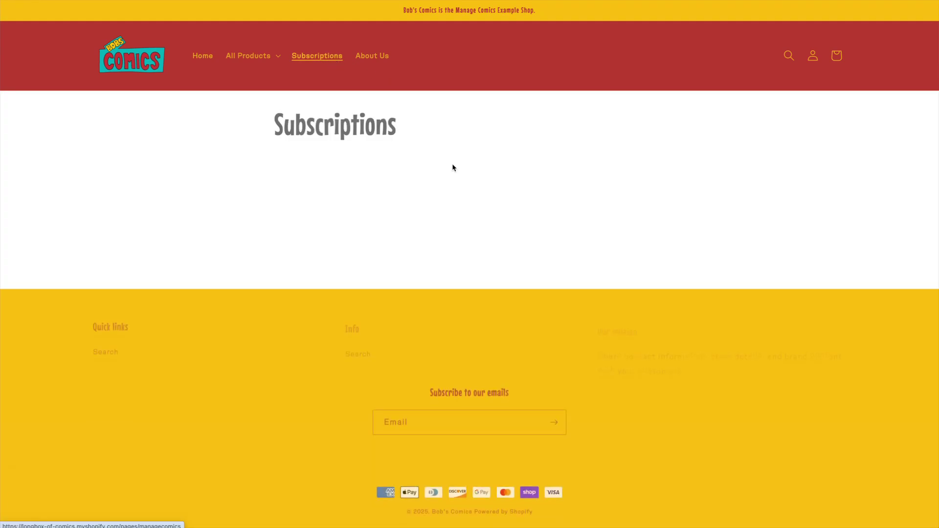
scroll(454, 165, "down", 2)
scroll(455, 163, "up", 2)
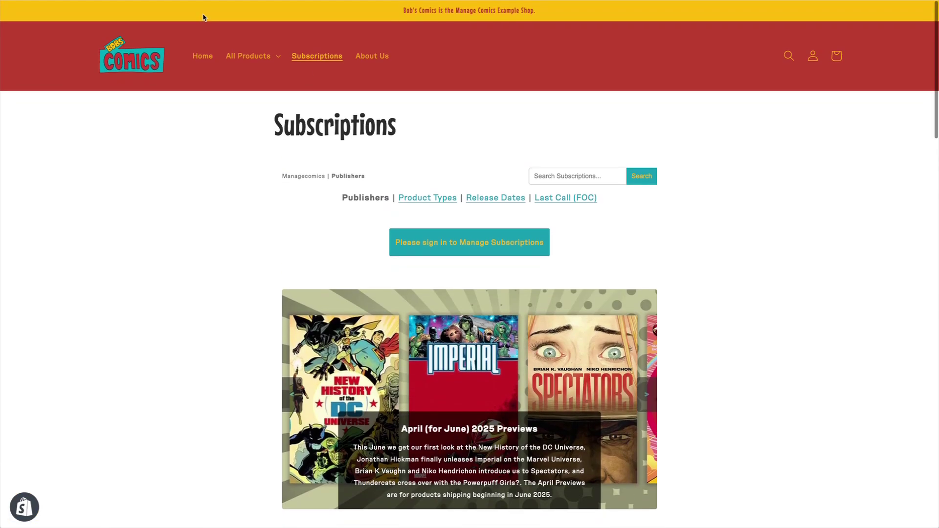
Step: Reload the storefront's Subscriptions page by way of the home page and review its banner, previews carousel and publisher listings
left_click(205, 60)
left_click(320, 63)
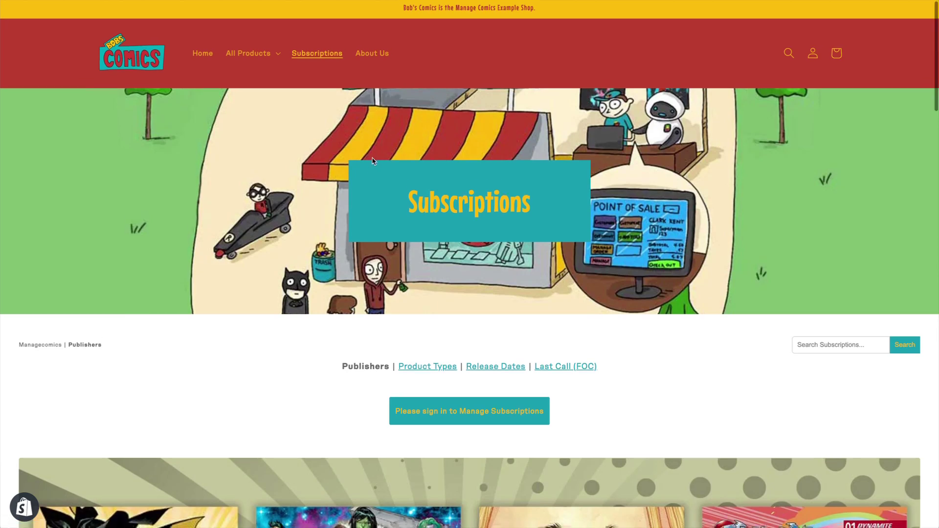
scroll(371, 161, "down", 5)
scroll(372, 161, "down", 5)
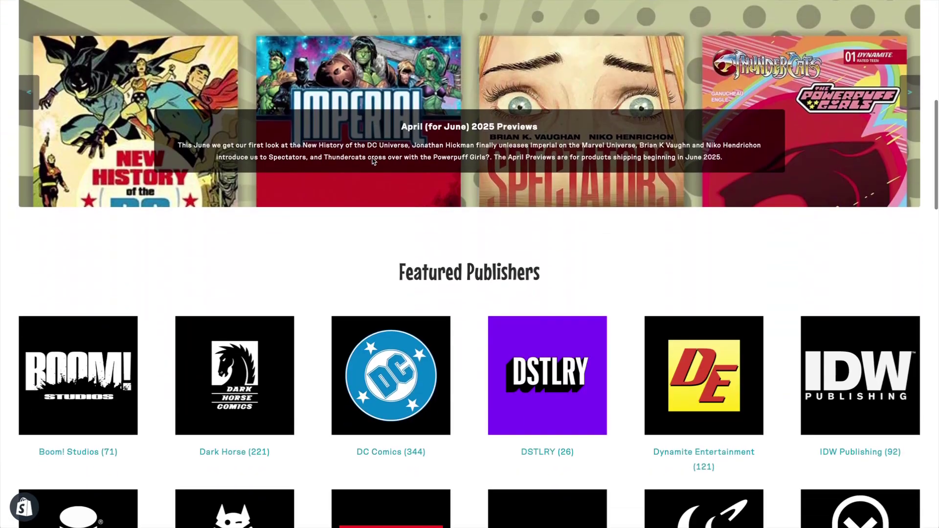
scroll(480, 219, "up", 10)
scroll(478, 218, "down", 4)
scroll(402, 130, "down", 10)
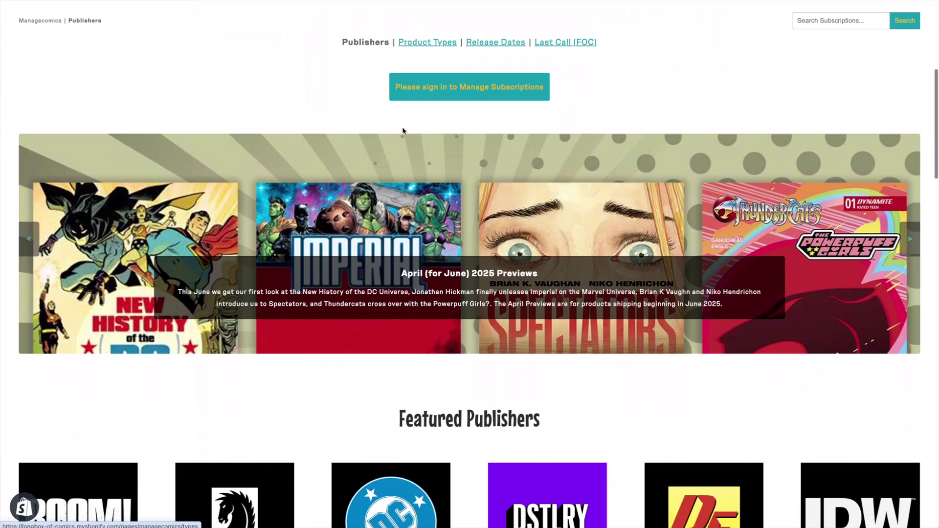
scroll(403, 131, "down", 20)
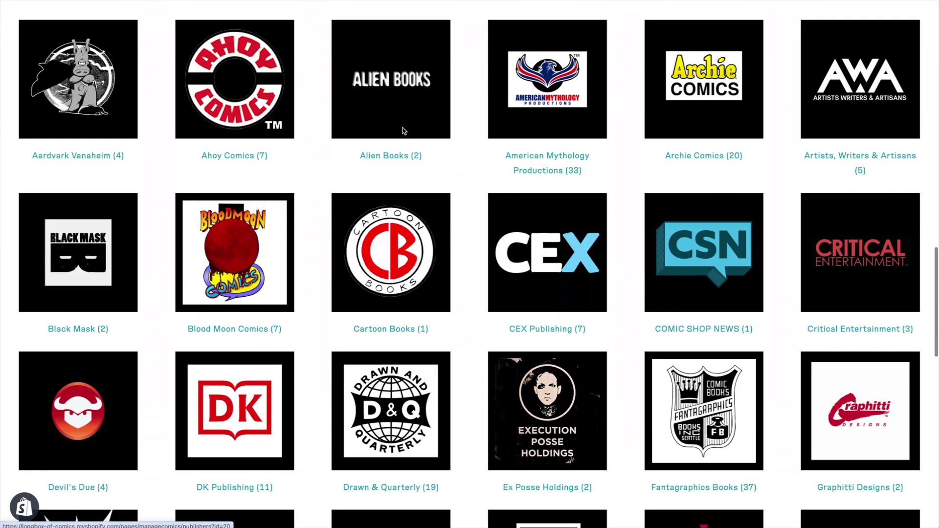
scroll(403, 131, "up", 6)
scroll(402, 131, "up", 20)
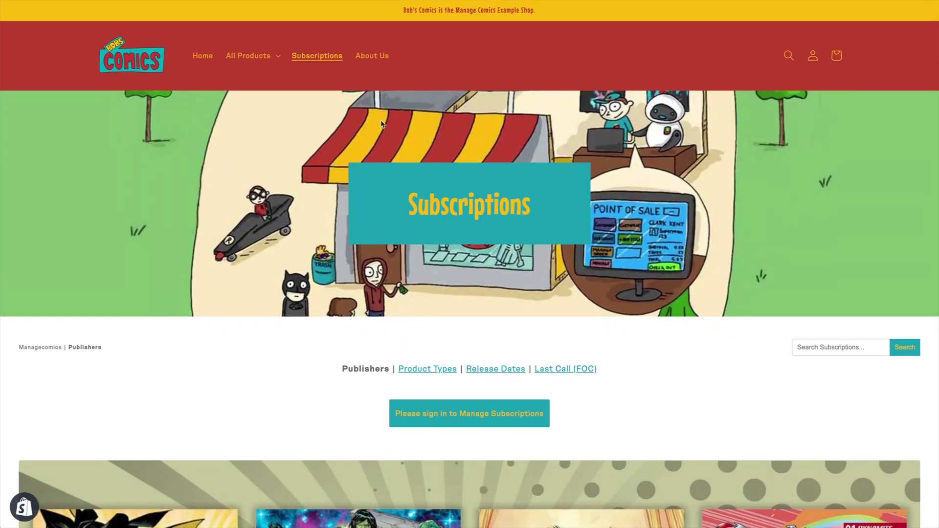
scroll(346, 211, "down", 5)
scroll(309, 184, "up", 5)
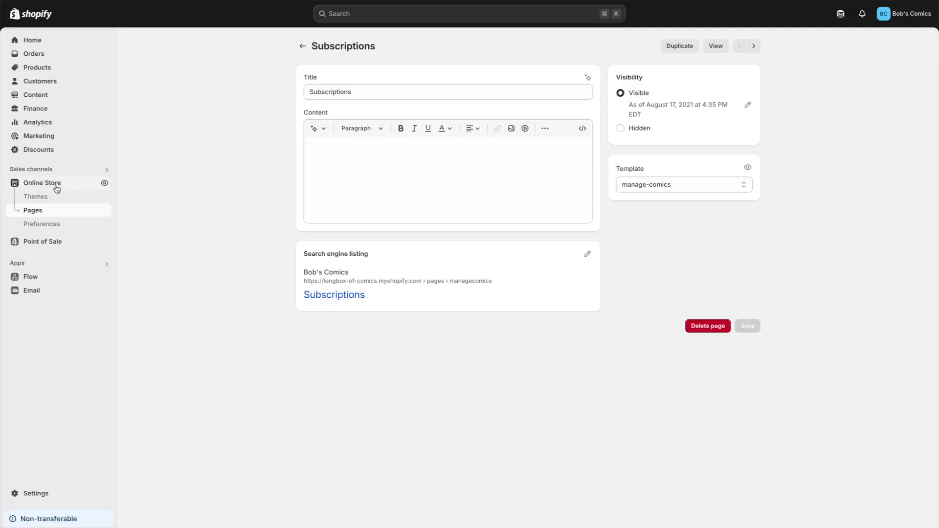
Step: Open the Dawn 15.0.0 theme for customization and place the cursor at the end of the store-wide Custom CSS code
left_click(56, 187)
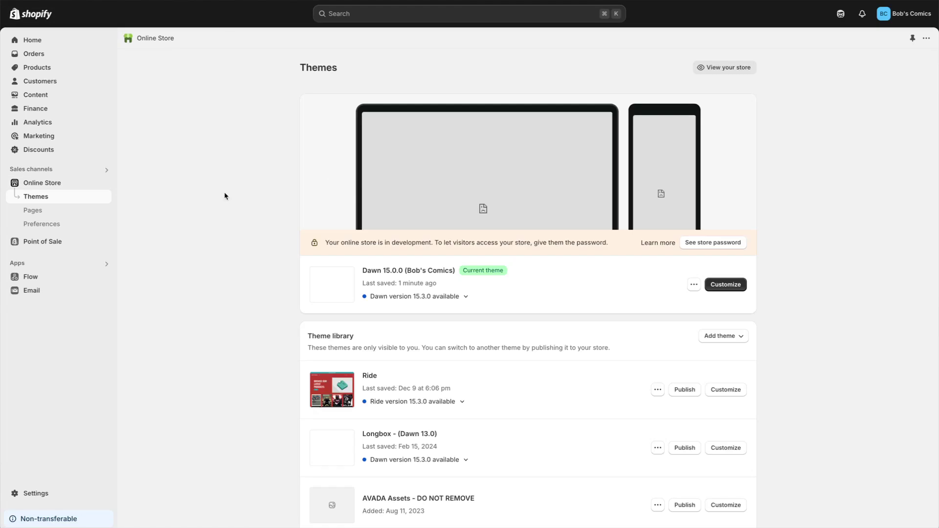
left_click(727, 285)
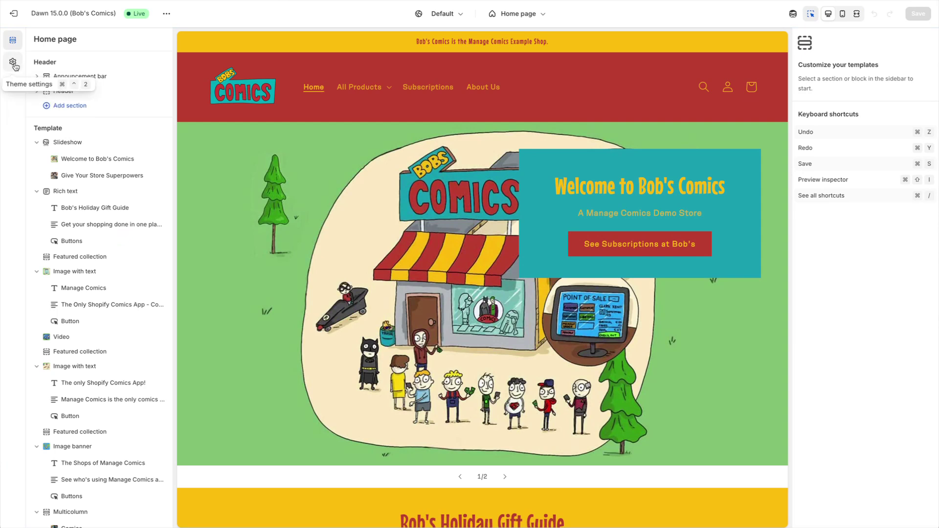
left_click(13, 63)
scroll(80, 398, "down", 2)
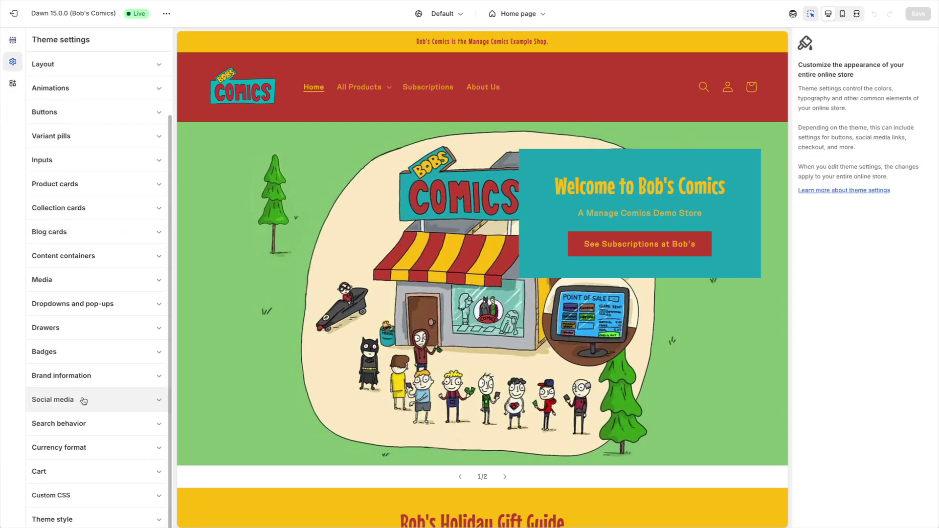
left_click(72, 503)
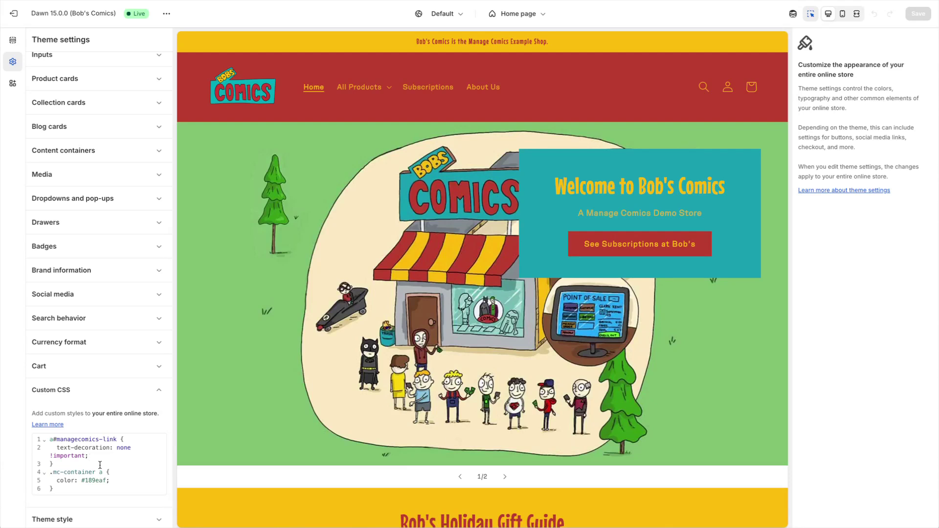
left_click(78, 490)
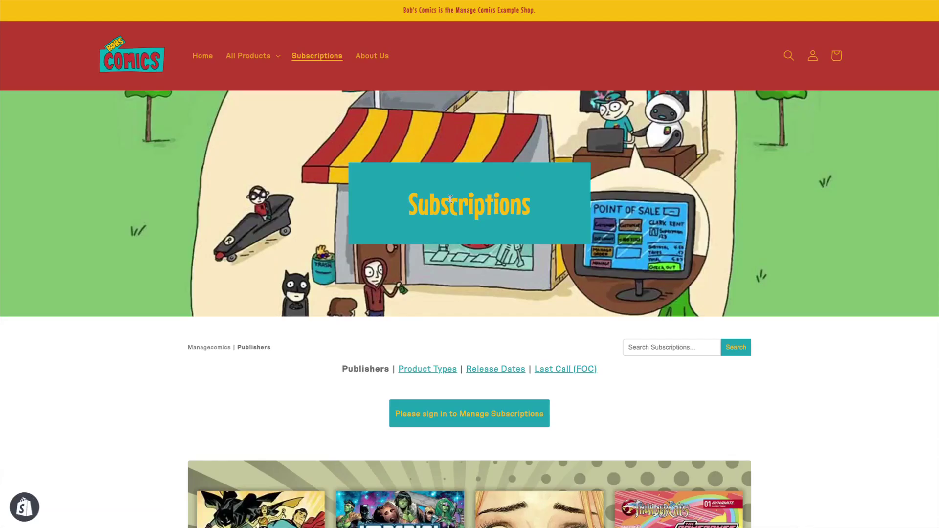
Step: Check the content width of the storefront's Subscriptions page, from the banner down to the featured publishers
scroll(450, 201, "down", 8)
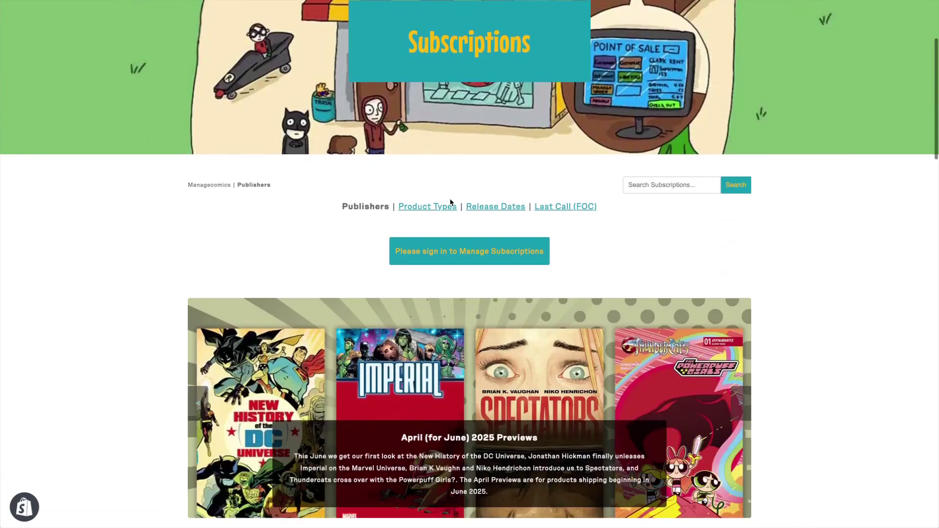
scroll(451, 201, "down", 15)
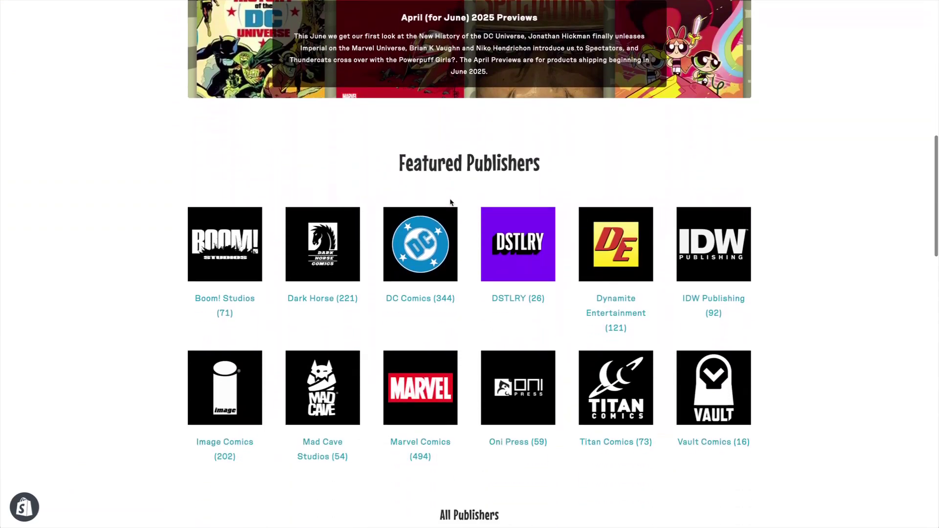
scroll(451, 202, "up", 20)
scroll(443, 225, "down", 4)
scroll(440, 237, "down", 1)
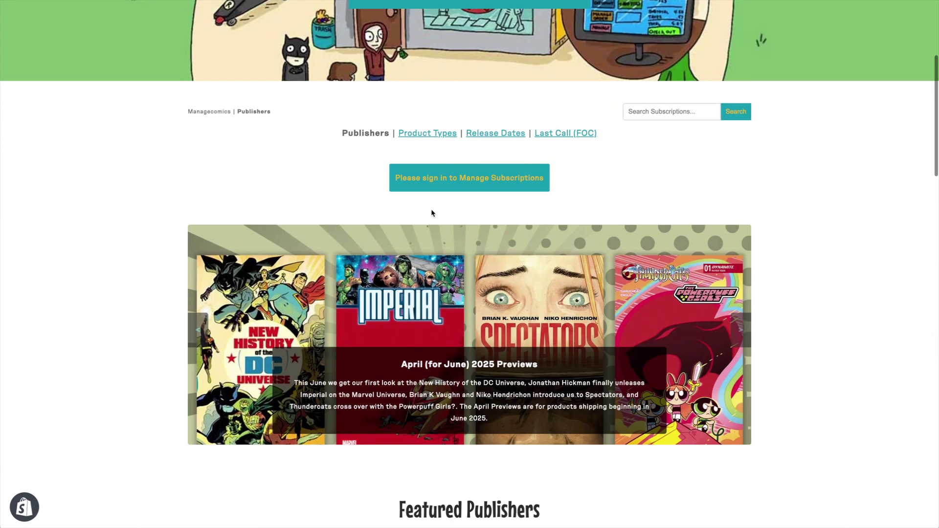
Step: Review the storefront's Subscriptions page from the sign-in button and previews carousel down to the product cover listings
scroll(335, 236, "down", 3)
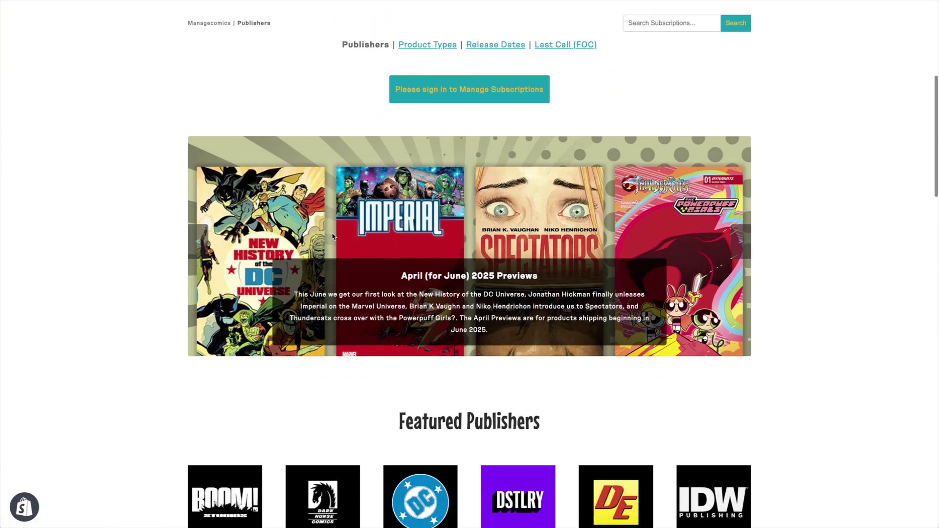
left_click(443, 247)
scroll(403, 221, "down", 2)
scroll(403, 224, "down", 10)
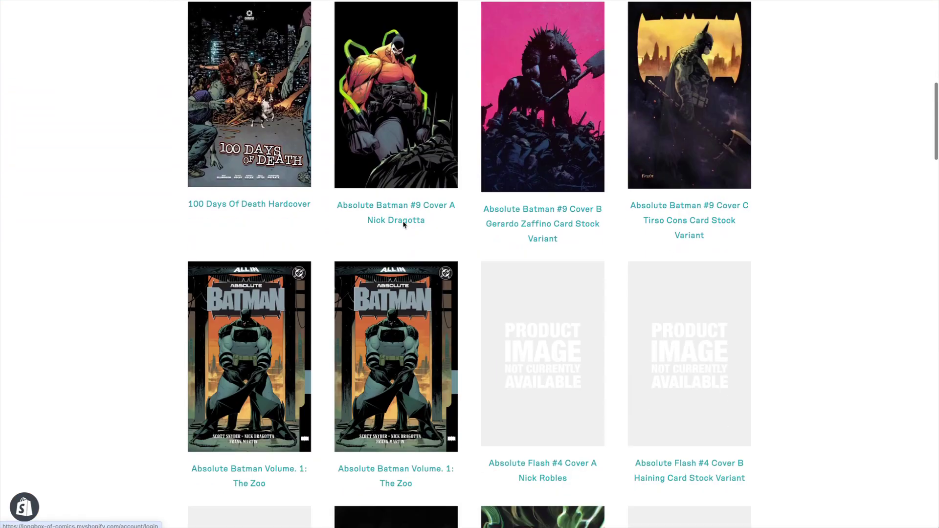
scroll(403, 224, "up", 13)
scroll(403, 225, "down", 2)
scroll(403, 224, "up", 1)
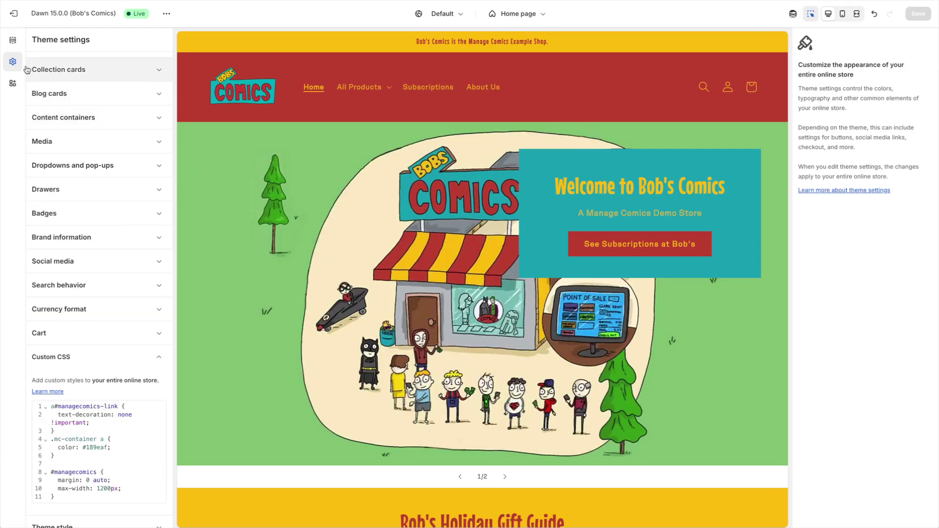
Step: Exit the theme editor, reopen Dawn 15.0.0 for customization, and load the manage-comics page template
left_click(15, 12)
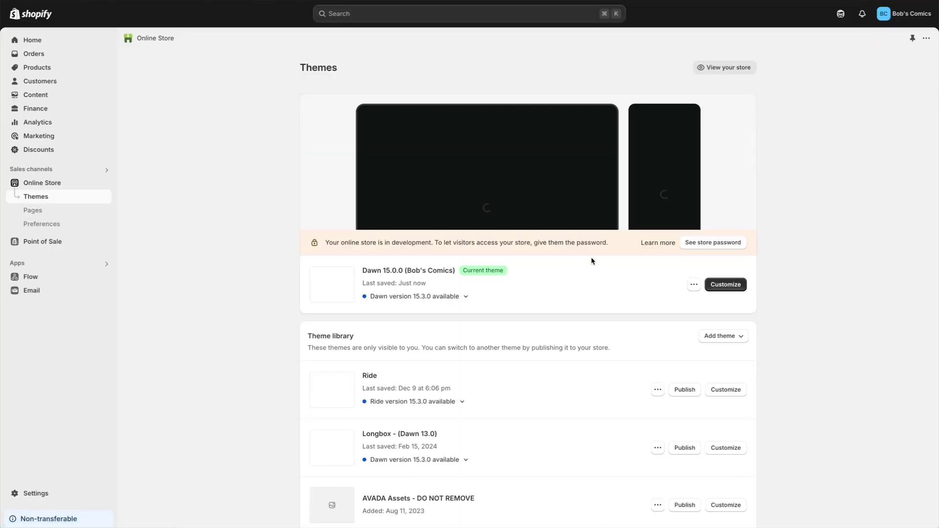
left_click(725, 286)
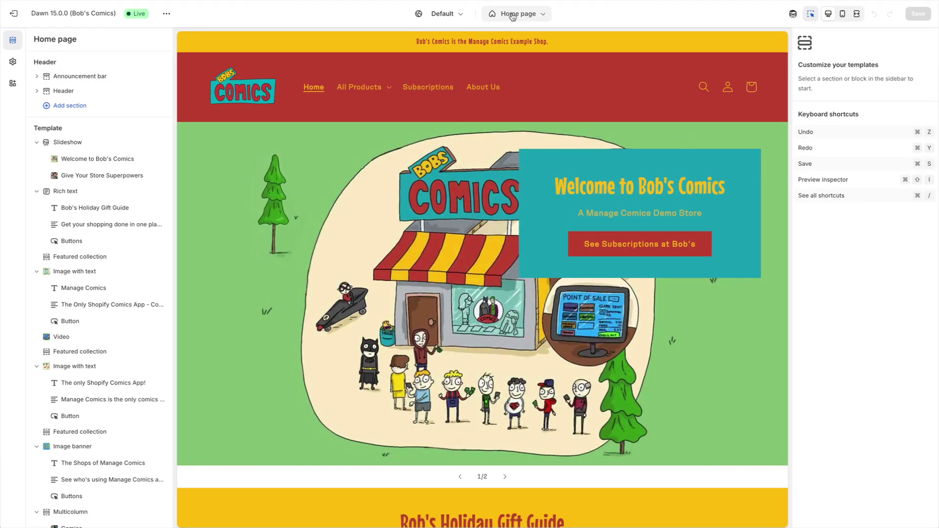
left_click(512, 17)
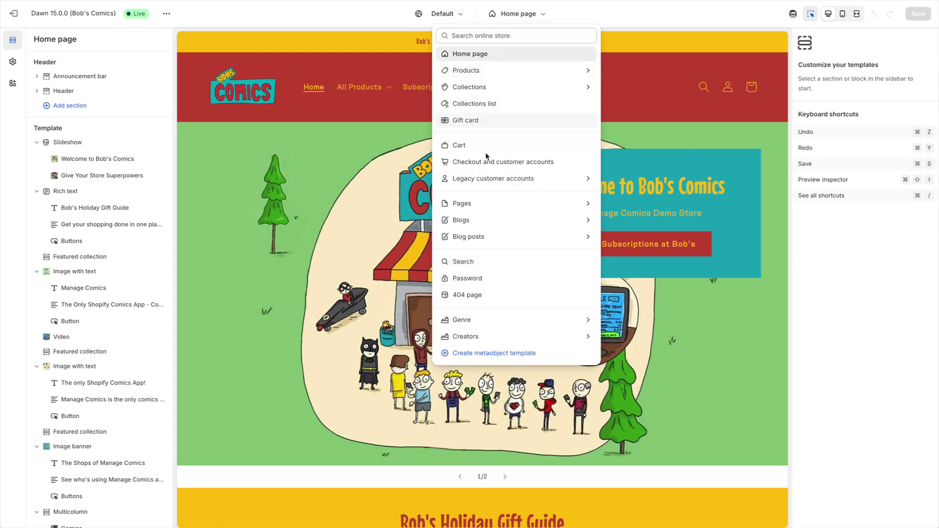
left_click(483, 205)
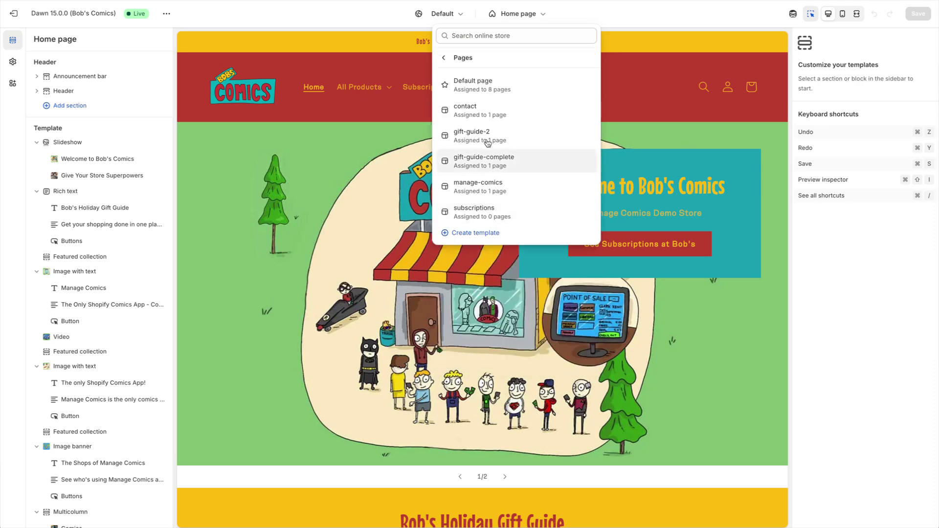
left_click(474, 189)
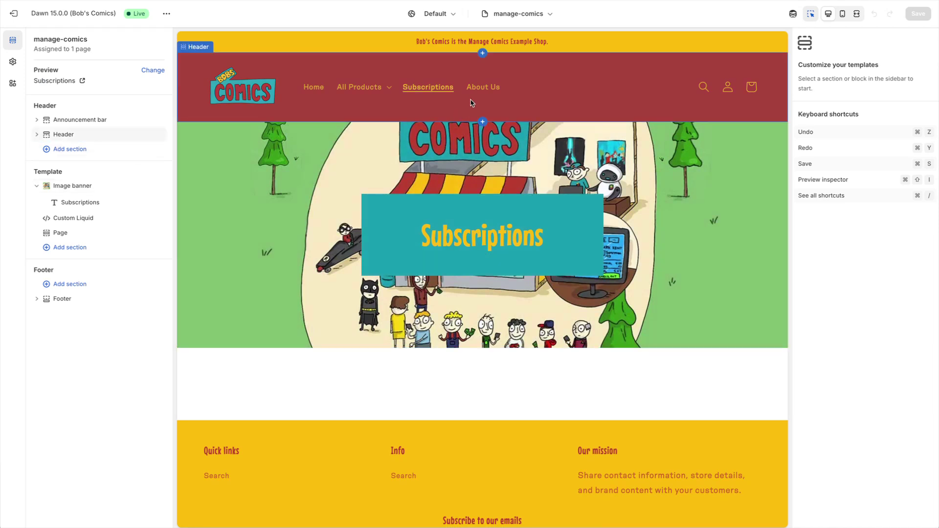
Step: Set the top and bottom padding of the template's Custom Liquid section to 0 px
left_click(74, 185)
left_click(73, 218)
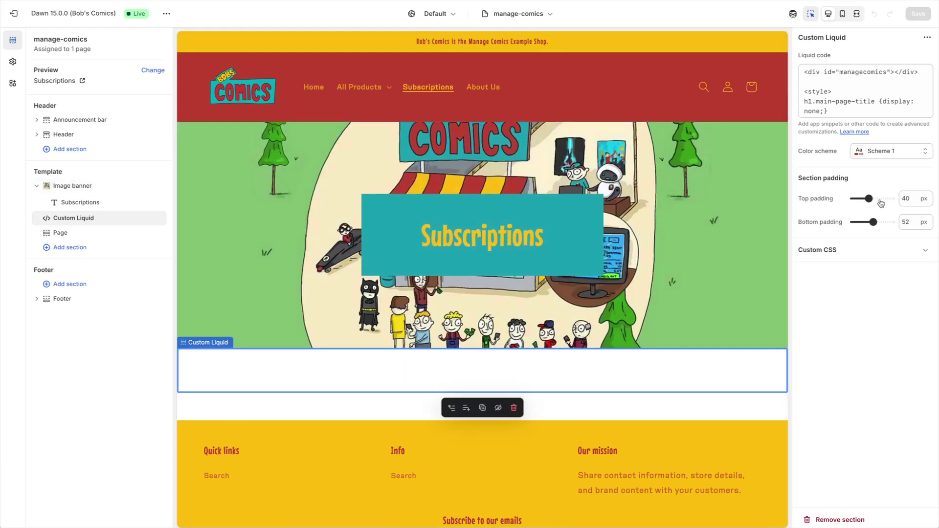
left_click_drag(869, 199, 852, 222)
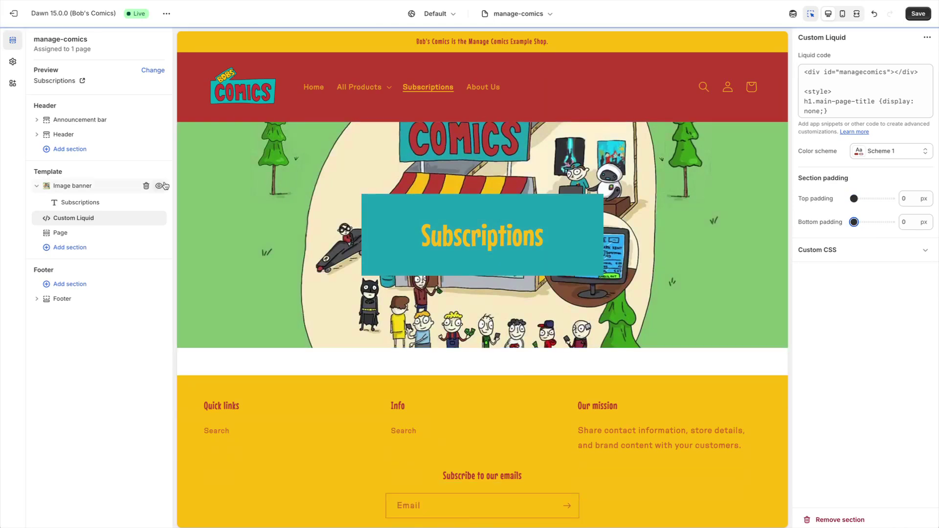
Step: Examine the settings of the Image banner section and of its Subscriptions heading block
left_click(78, 186)
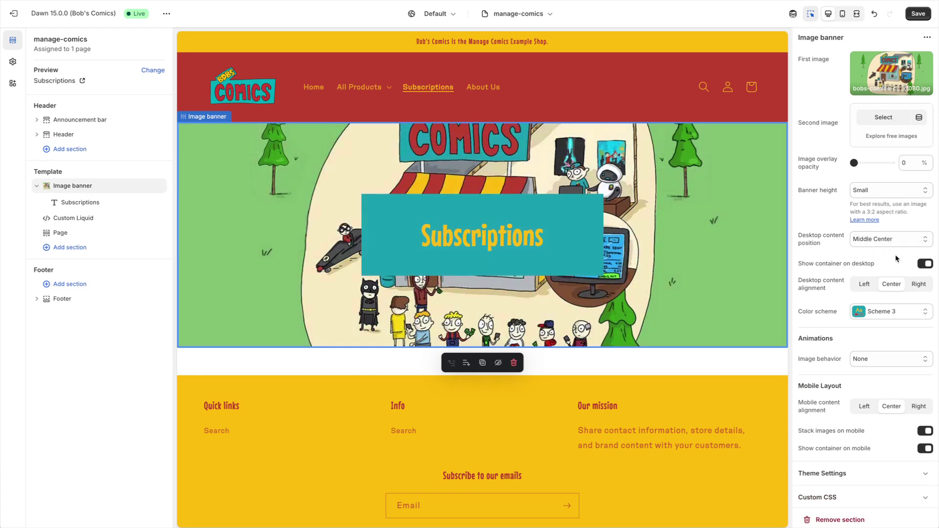
scroll(886, 253, "down", 1)
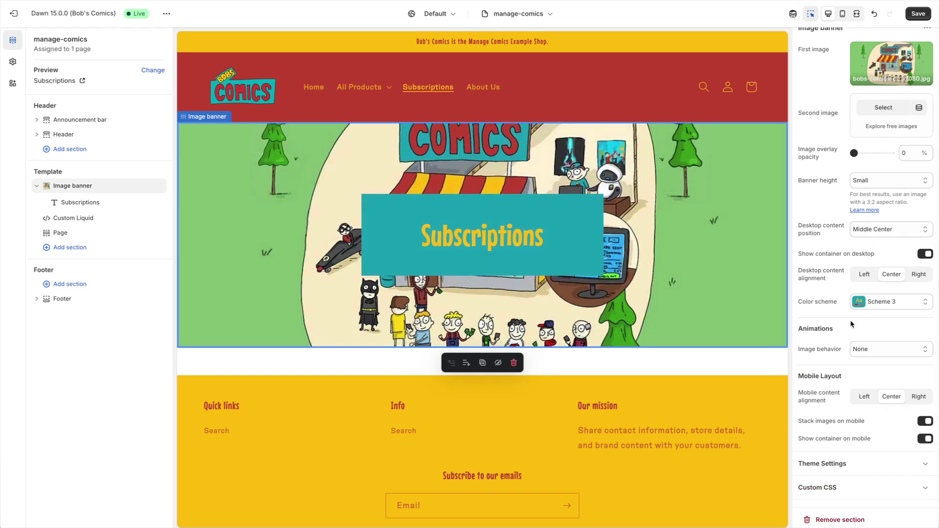
scroll(850, 319, "up", 1)
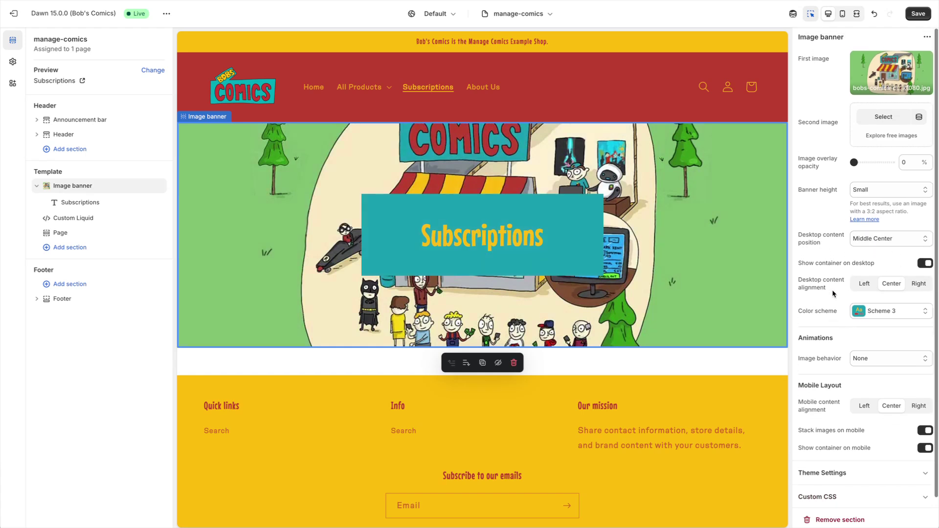
scroll(833, 294, "down", 1)
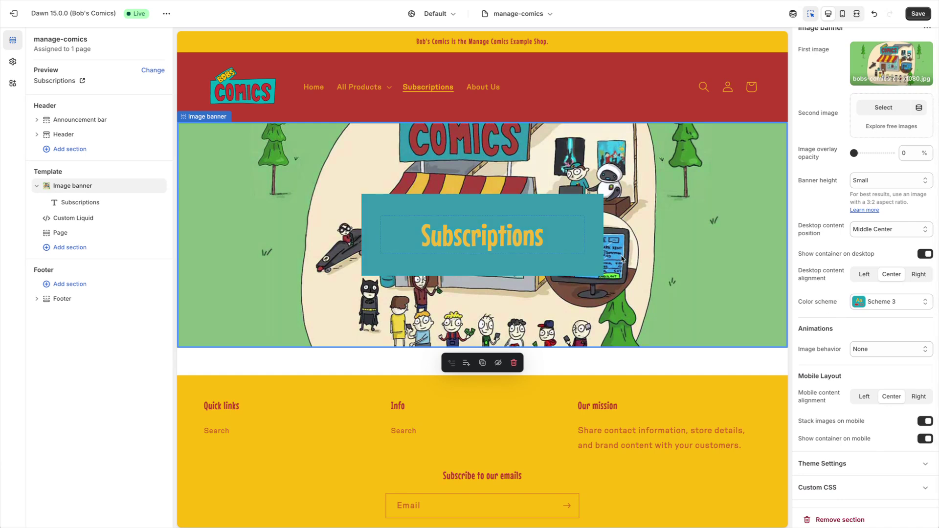
mouse_move(61, 178)
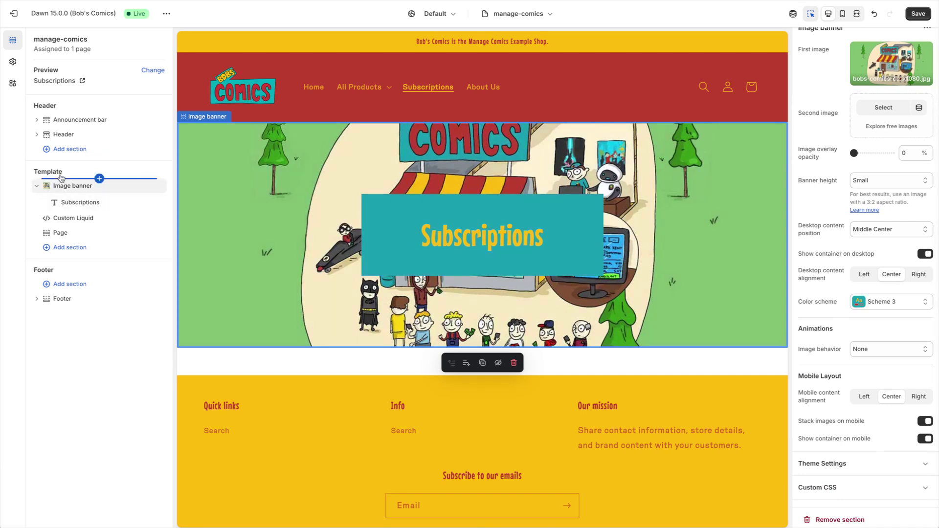
left_click(99, 178)
left_click(78, 202)
left_click(78, 202)
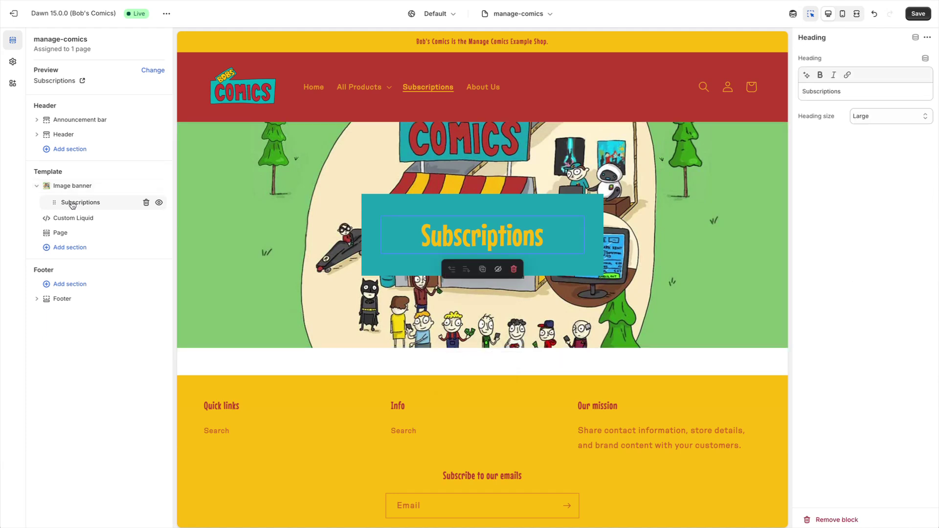